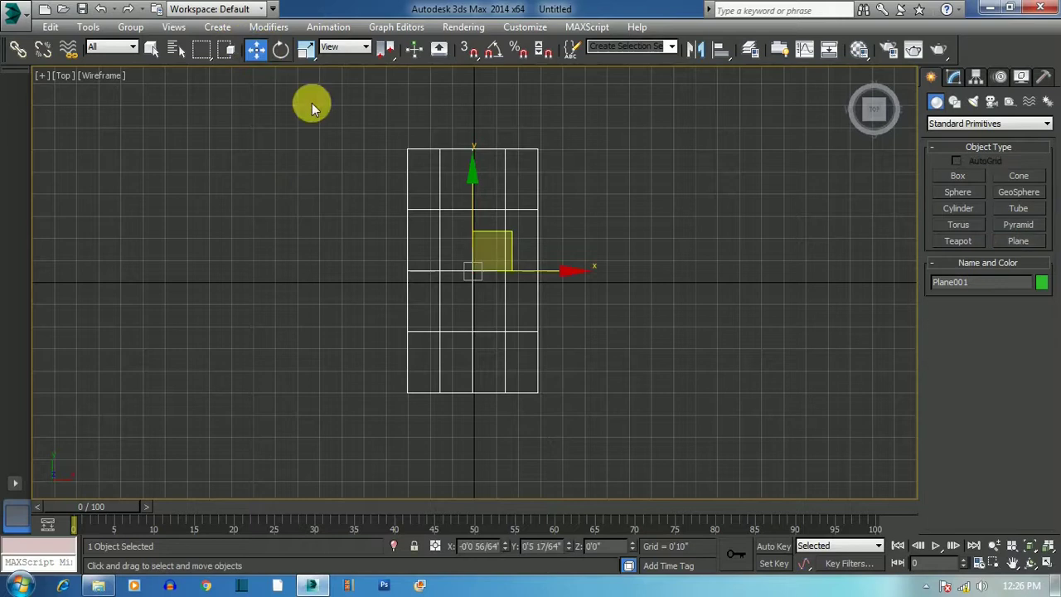
# Draw a circle spline about 2'11" in radius, centred on the plane in the Top view
pyautogui.click(956, 102)
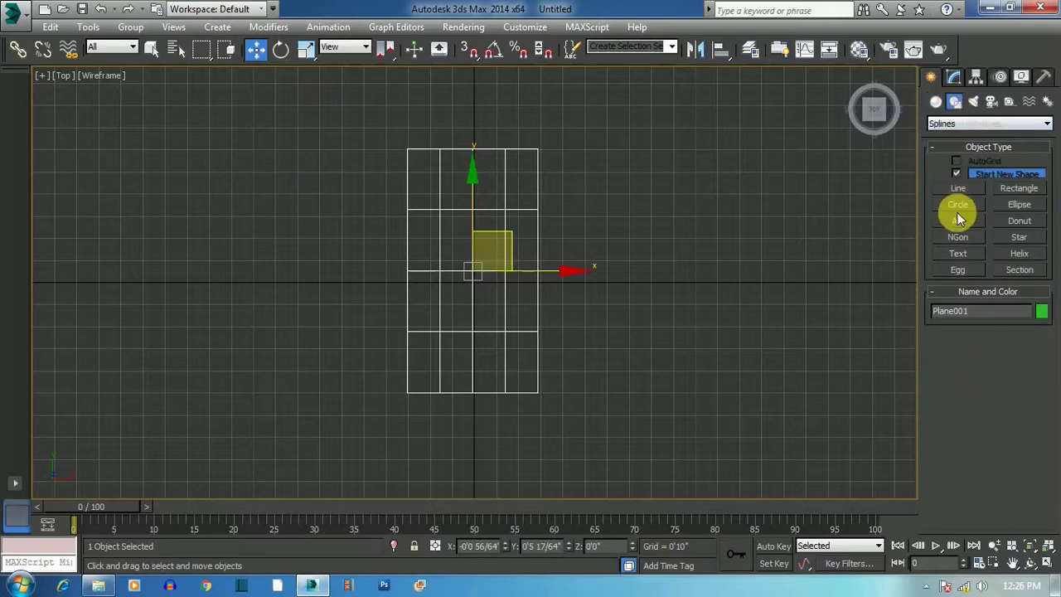
pyautogui.click(958, 206)
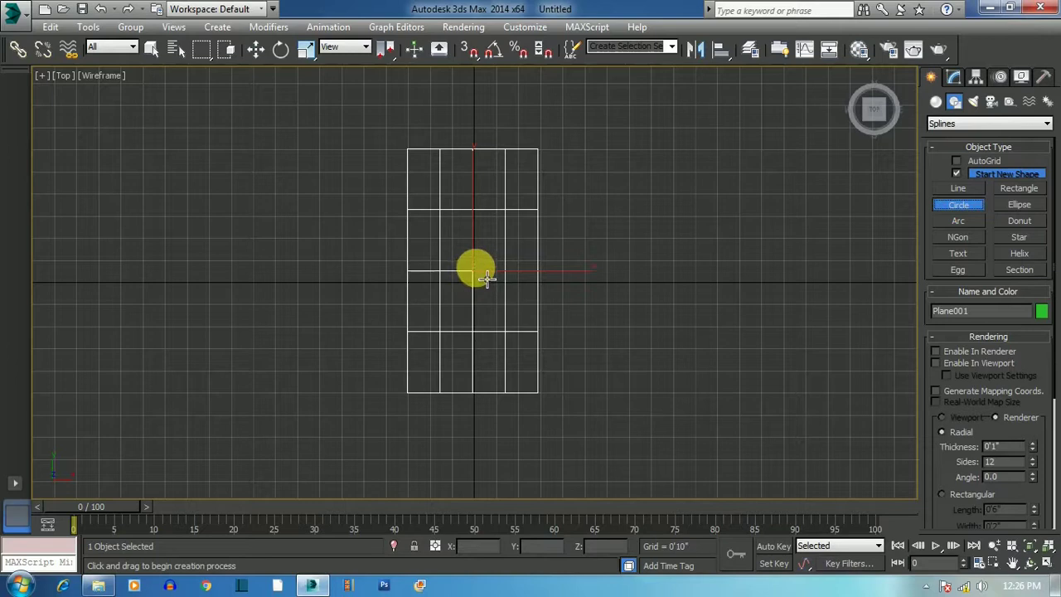
pyautogui.moveTo(470, 271); pyautogui.dragTo(547, 324)
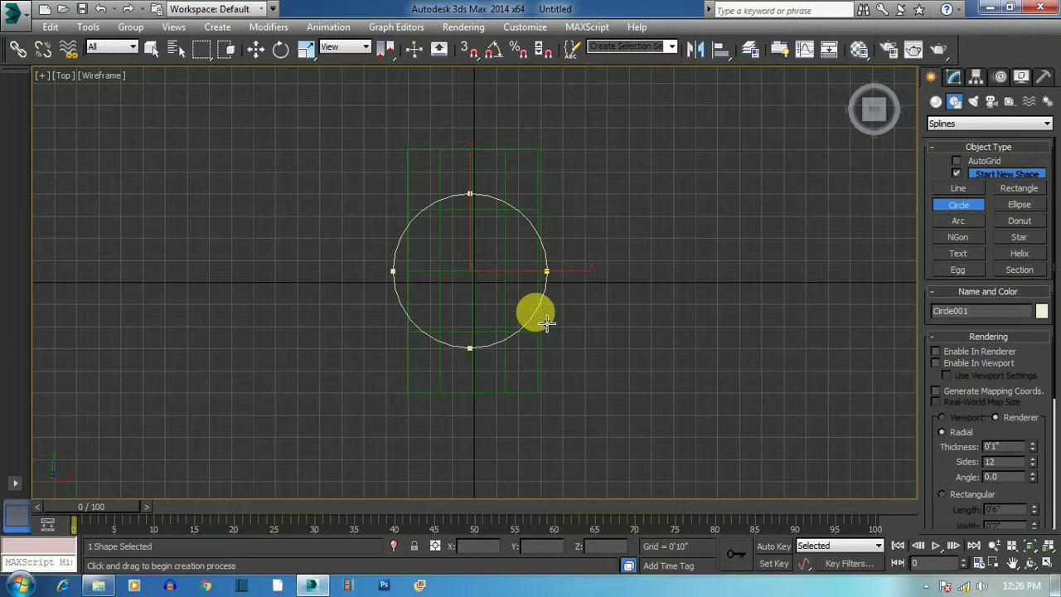
pyautogui.click(256, 49)
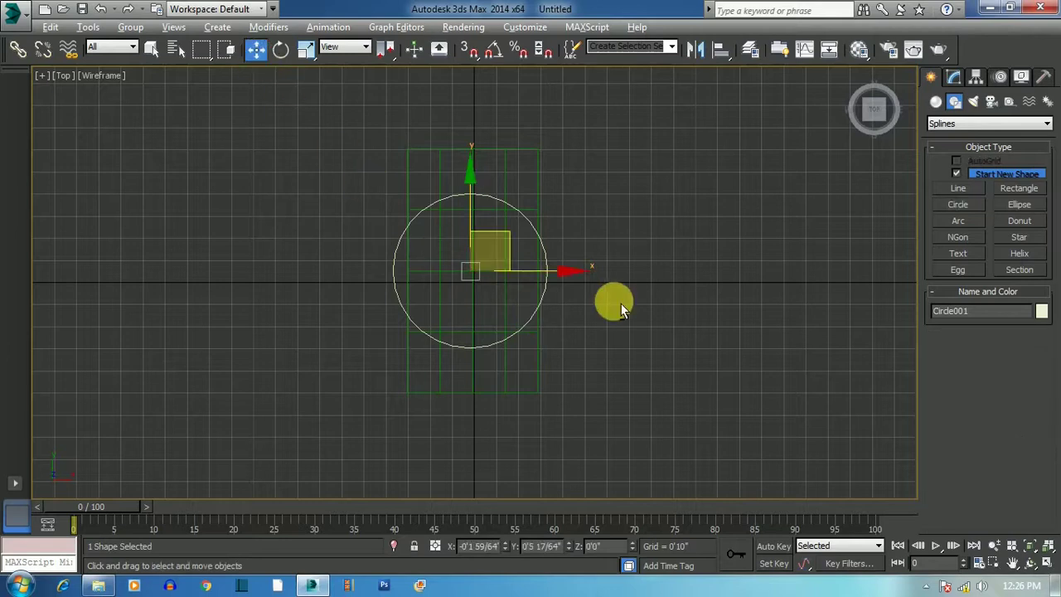
# In the Perspective view, scale the plane into a strip, stretching it along Y and narrowing it to 69% along X
pyautogui.press('p')
pyautogui.click(730, 225)
pyautogui.click(473, 297)
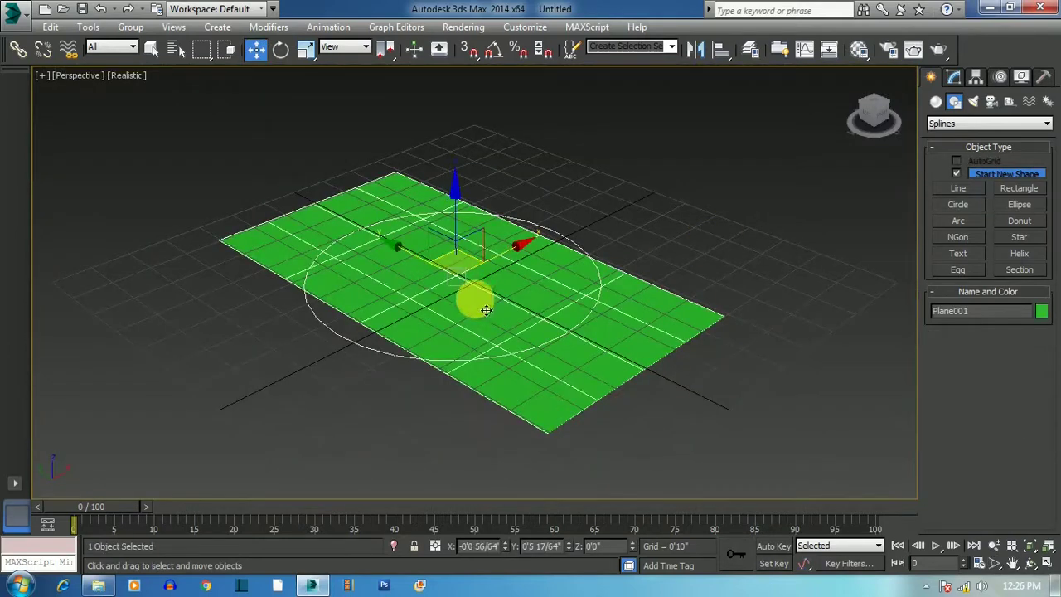
pyautogui.click(306, 49)
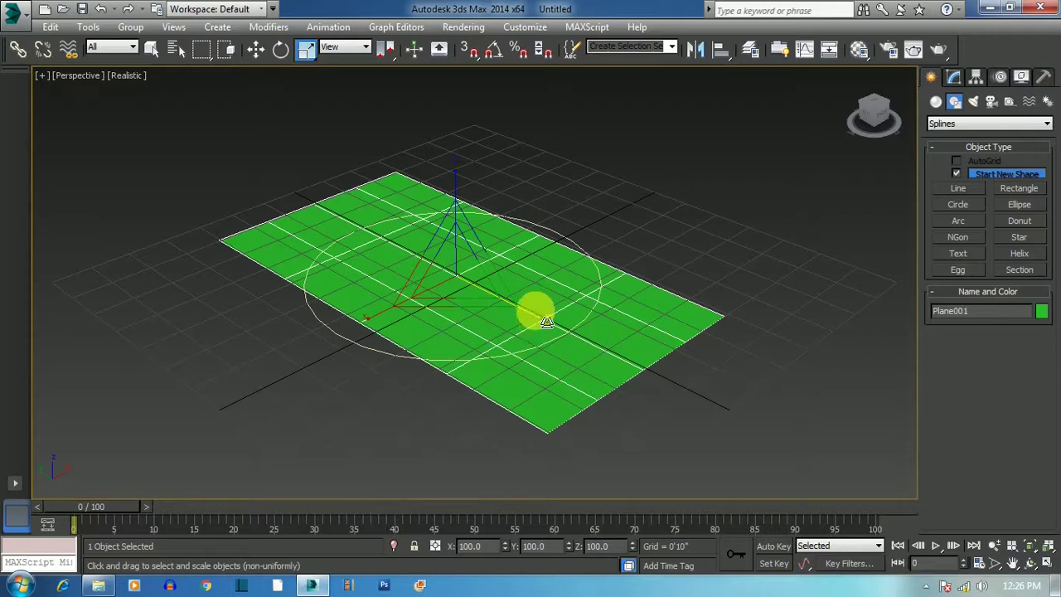
pyautogui.moveTo(545, 313); pyautogui.dragTo(561, 334)
pyautogui.rightClick(561, 333)
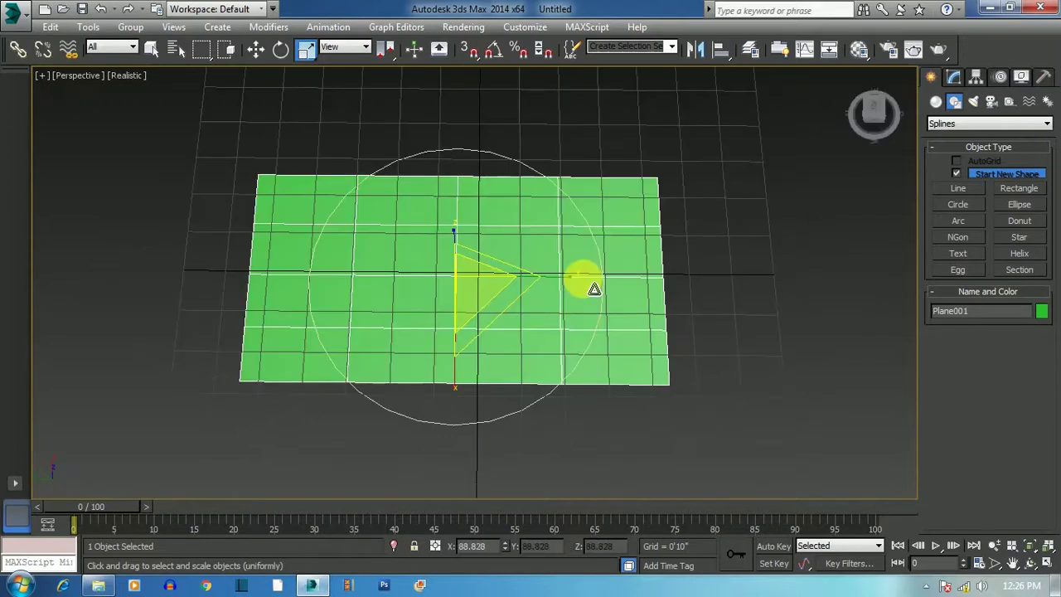
pyautogui.moveTo(582, 290); pyautogui.dragTo(623, 301)
pyautogui.moveTo(451, 372)
pyautogui.mouseDown()
pyautogui.moveTo(450, 362)
pyautogui.moveTo(469, 365)
pyautogui.mouseUp()
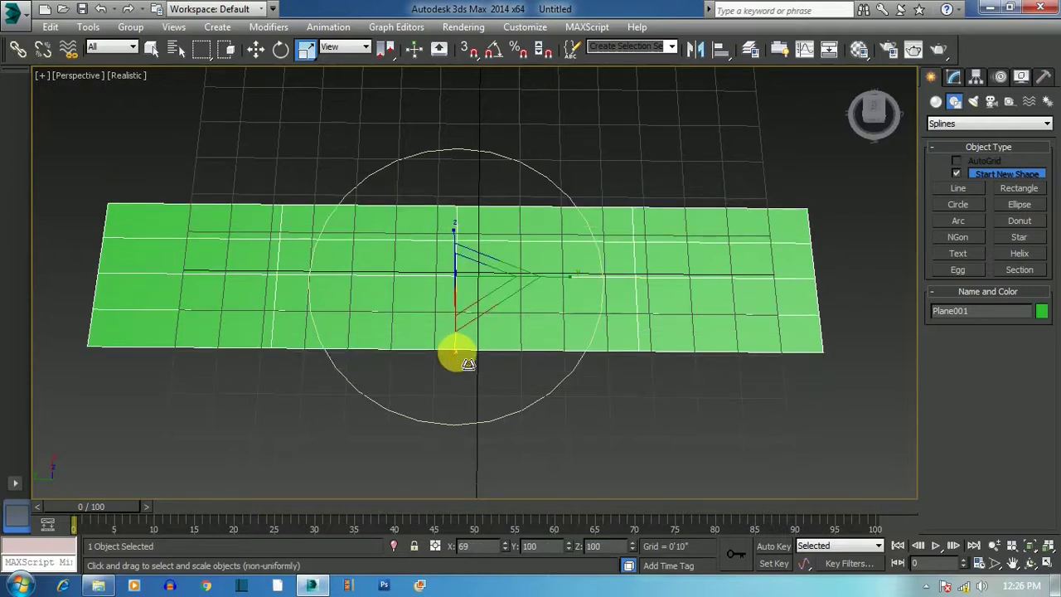
# Scale the circle uniformly down to about 72%
pyautogui.click(521, 410)
pyautogui.moveTo(474, 291); pyautogui.dragTo(486, 307)
# Enable angle snap at 90 degrees and rotate the circle 90 degrees so it stands upright across the plane
pyautogui.click(281, 49)
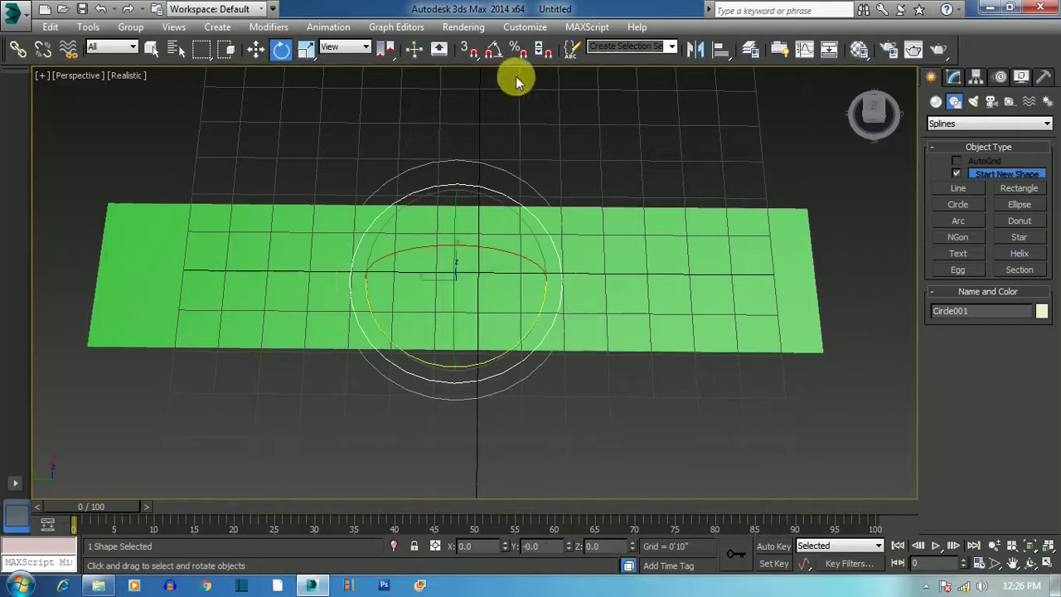
pyautogui.click(493, 49)
pyautogui.rightClick(495, 50)
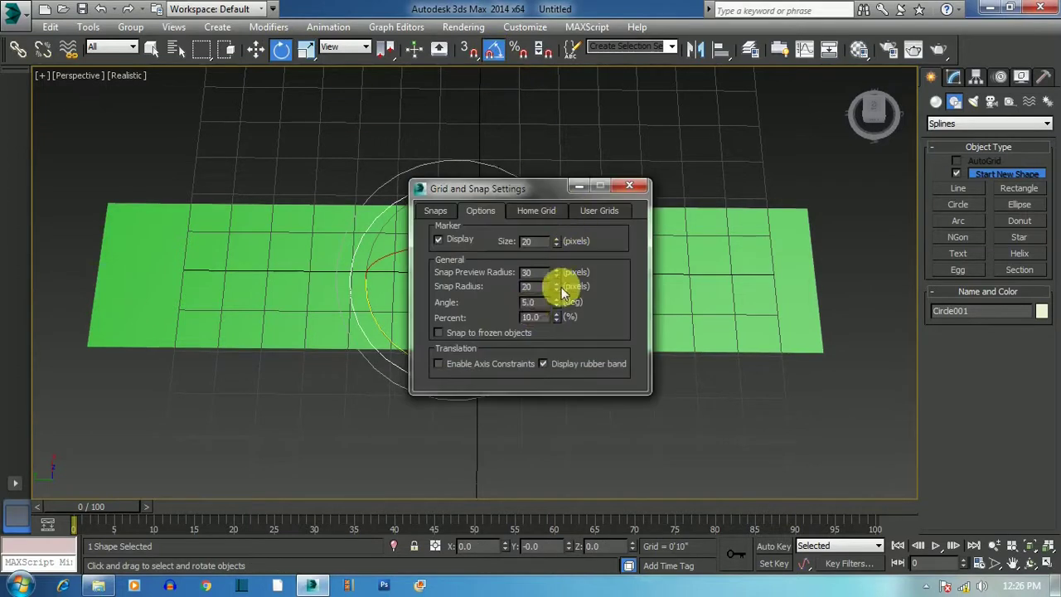
pyautogui.moveTo(540, 309); pyautogui.dragTo(447, 307)
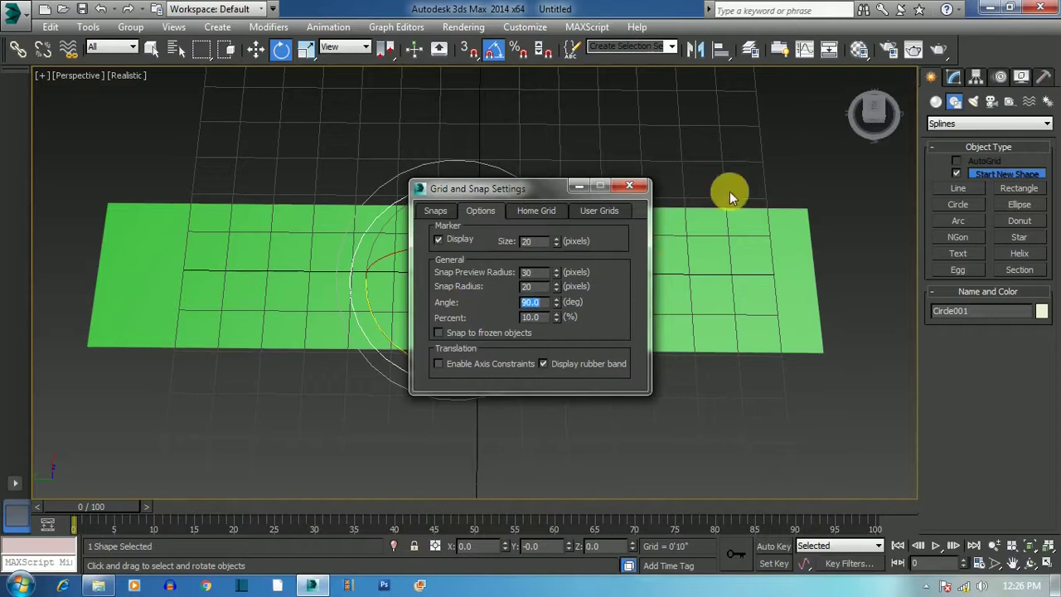
pyautogui.click(631, 187)
pyautogui.moveTo(432, 260); pyautogui.dragTo(448, 182)
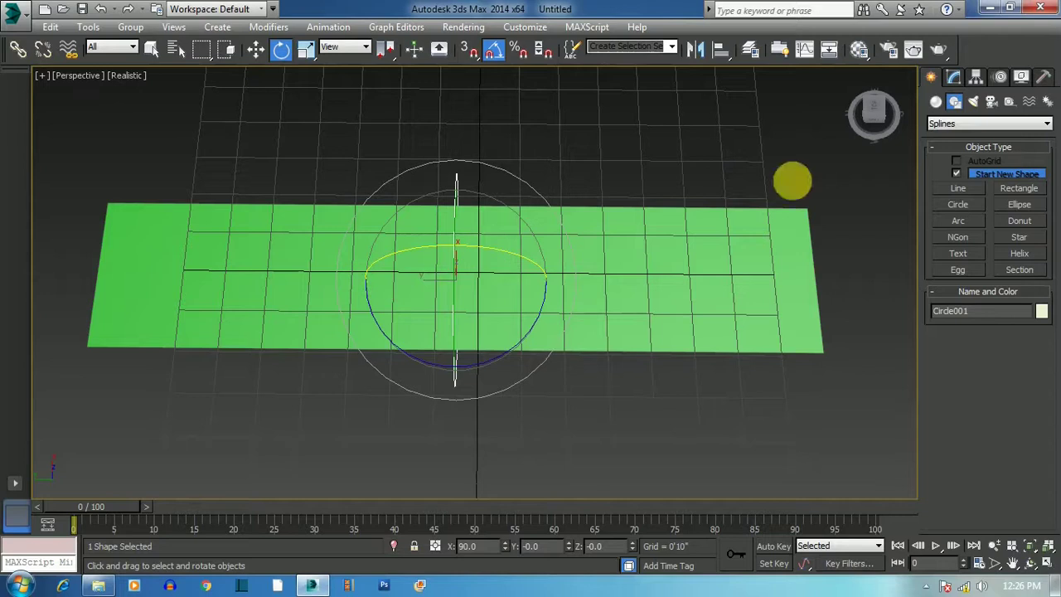
# Make the circle visible in the renderer and viewport as a radial tube with a thickness of 0'4"
pyautogui.click(874, 113)
pyautogui.click(757, 194)
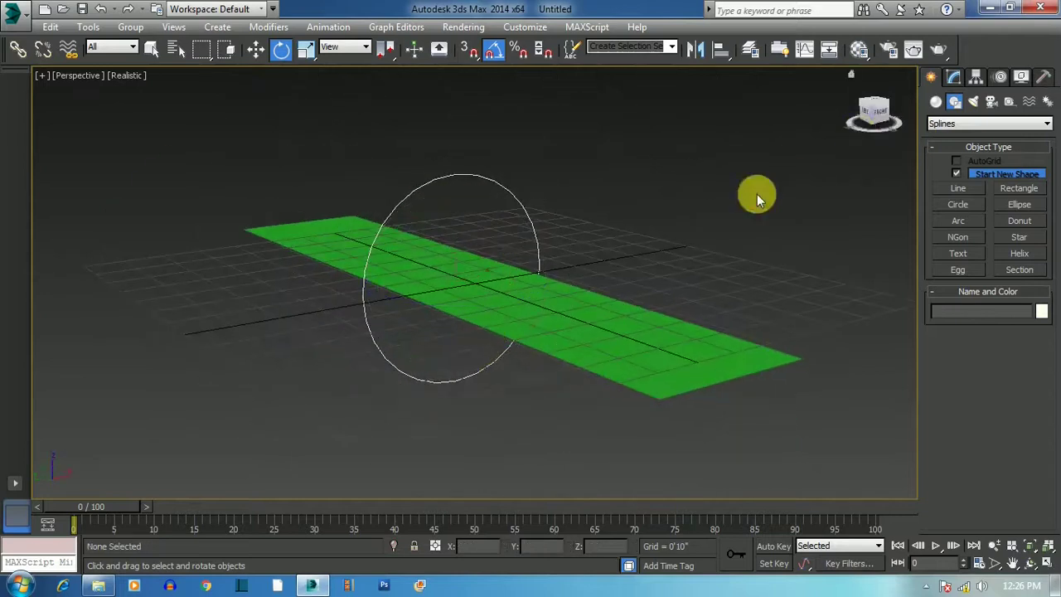
pyautogui.scroll(2, 437, 273)
pyautogui.click(451, 146)
pyautogui.click(954, 77)
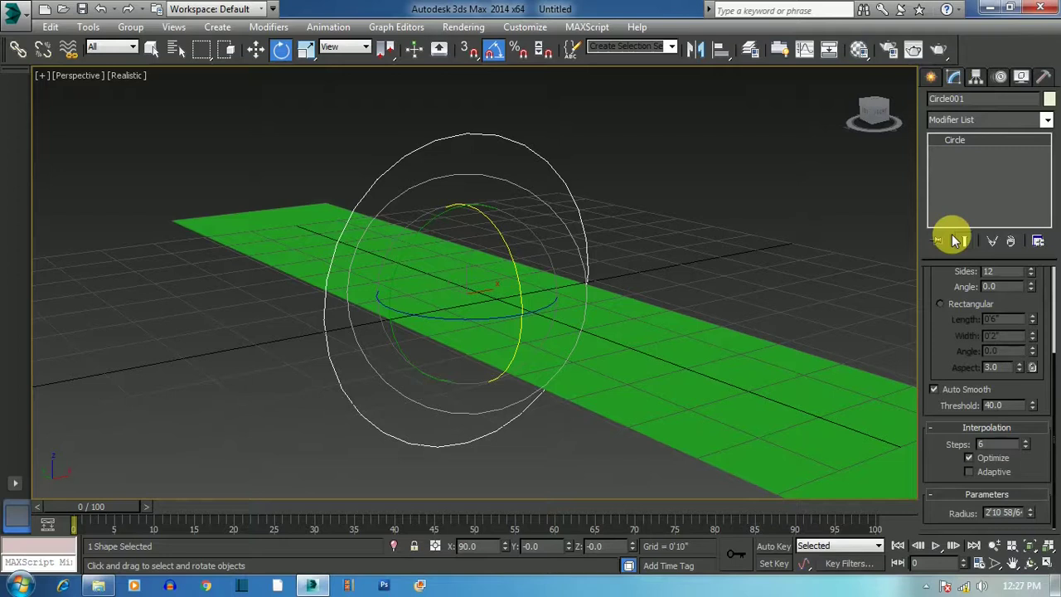
pyautogui.moveTo(961, 296); pyautogui.dragTo(990, 469)
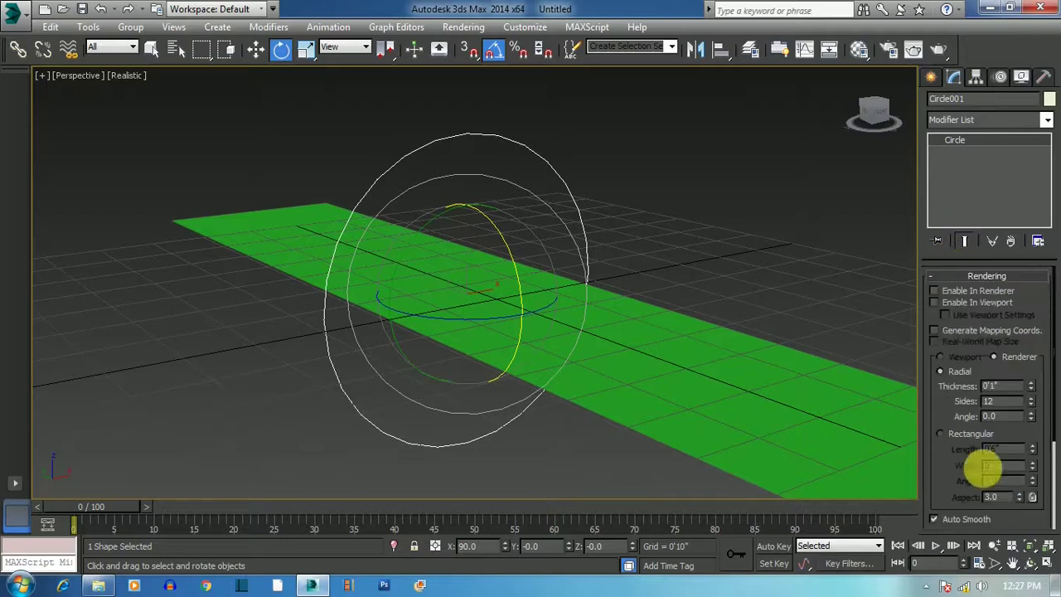
pyautogui.click(960, 302)
pyautogui.moveTo(1033, 387); pyautogui.dragTo(1028, 378)
pyautogui.click(674, 170)
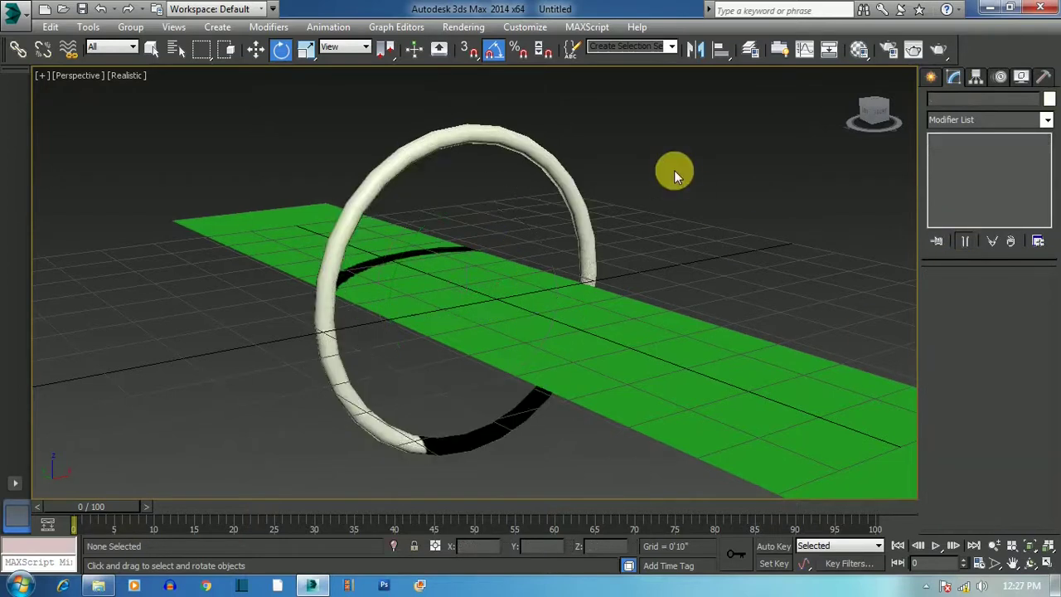
# Smooth the ring by setting its interpolation steps to 30
pyautogui.scroll(3, 481, 151)
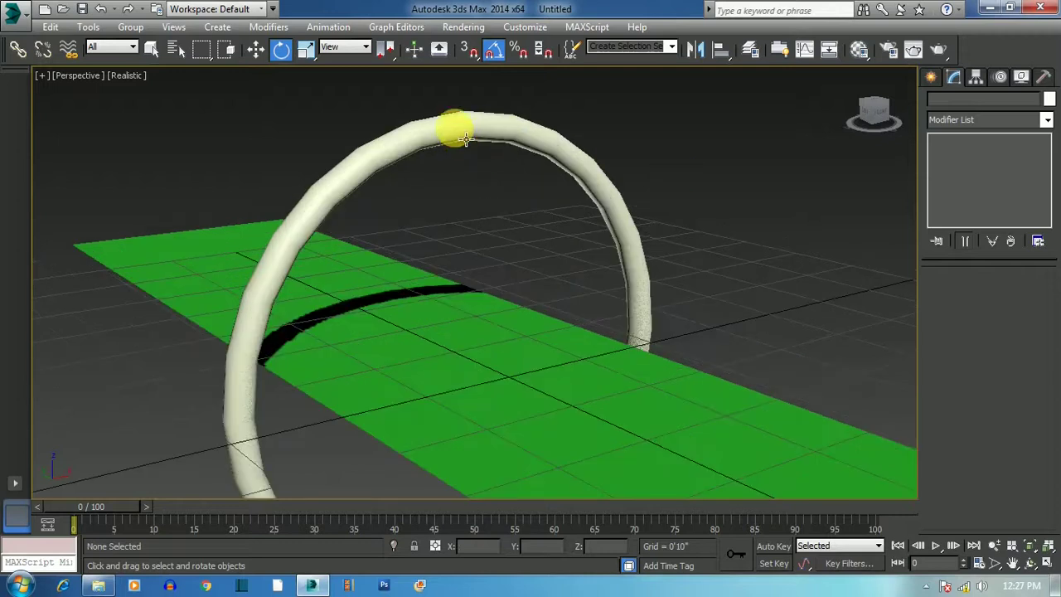
pyautogui.click(466, 139)
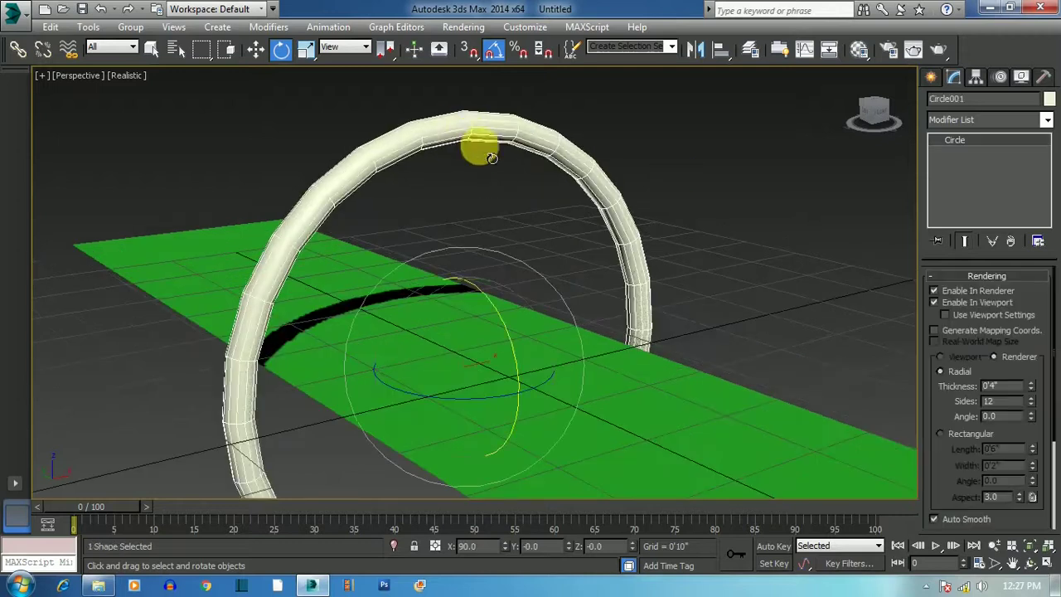
pyautogui.scroll(-3, 974, 470)
pyautogui.doubleClick(998, 463)
pyautogui.write('6')
pyautogui.press('Return')
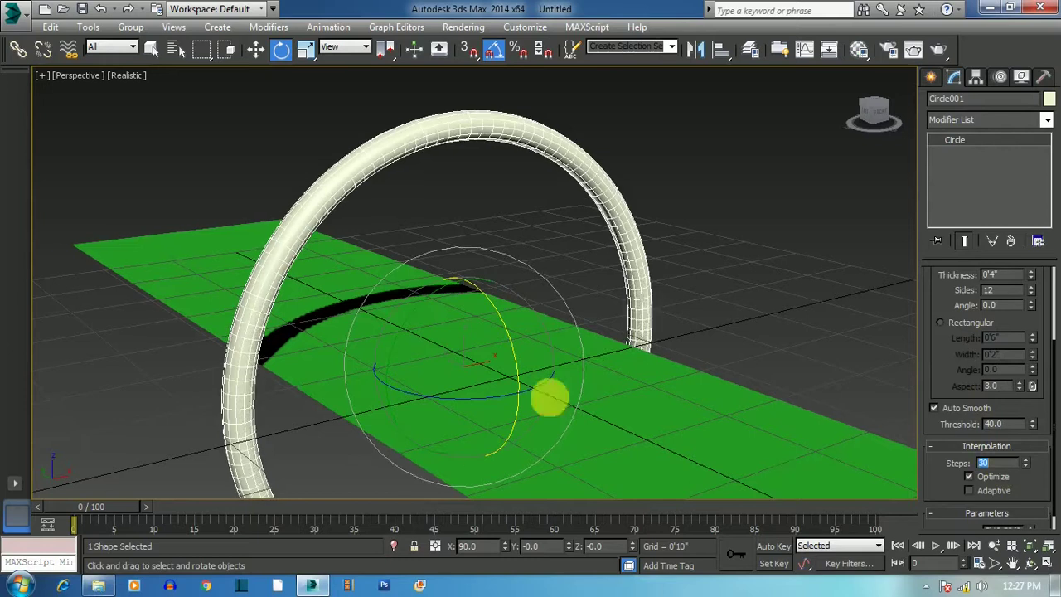
# Raise the plane about 1' along Z inside the ring and change the viewport shading to Shaded
pyautogui.click(693, 171)
pyautogui.keyDown('alt'); pyautogui.moveTo(171, 276); pyautogui.dragTo(351, 355, button='middle'); pyautogui.keyUp('alt')
pyautogui.click(359, 355)
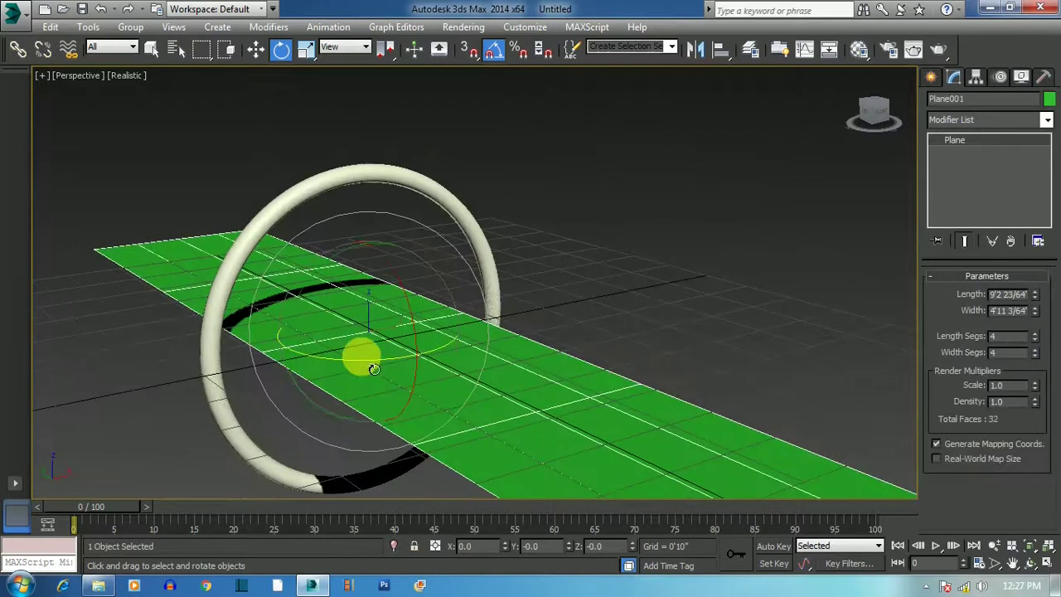
pyautogui.moveTo(362, 268); pyautogui.dragTo(355, 199)
pyautogui.click(131, 75)
pyautogui.click(167, 109)
pyautogui.click(556, 183)
# In the Front view, scale the ring uniformly down to about 64.6% so it closes in on the plane's edges
pyautogui.scroll(-4, 553, 293)
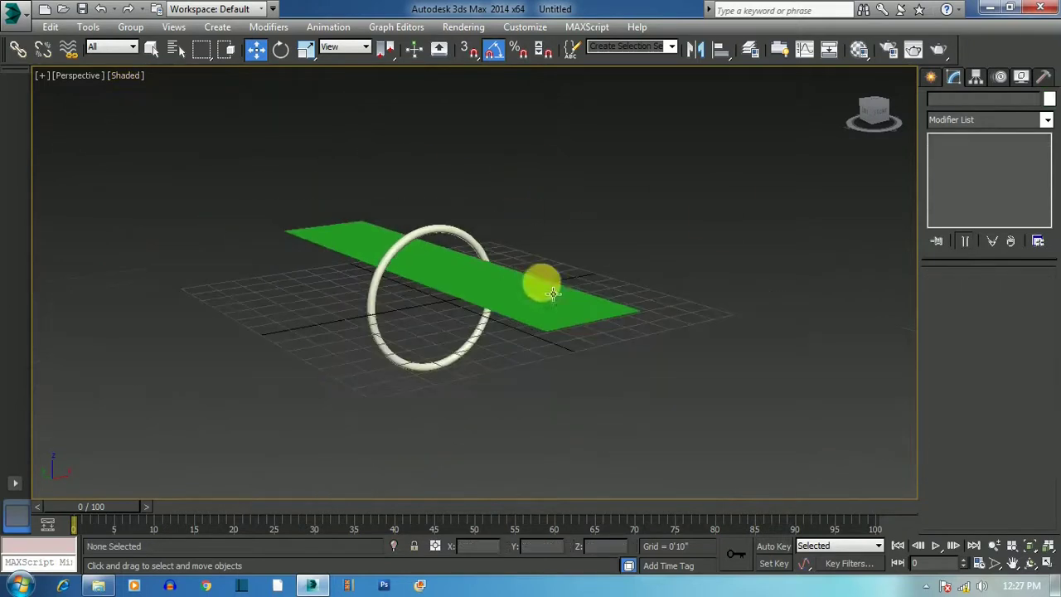
pyautogui.click(883, 120)
pyautogui.moveTo(875, 116)
pyautogui.mouseDown()
pyautogui.moveTo(885, 111)
pyautogui.moveTo(877, 114)
pyautogui.mouseUp()
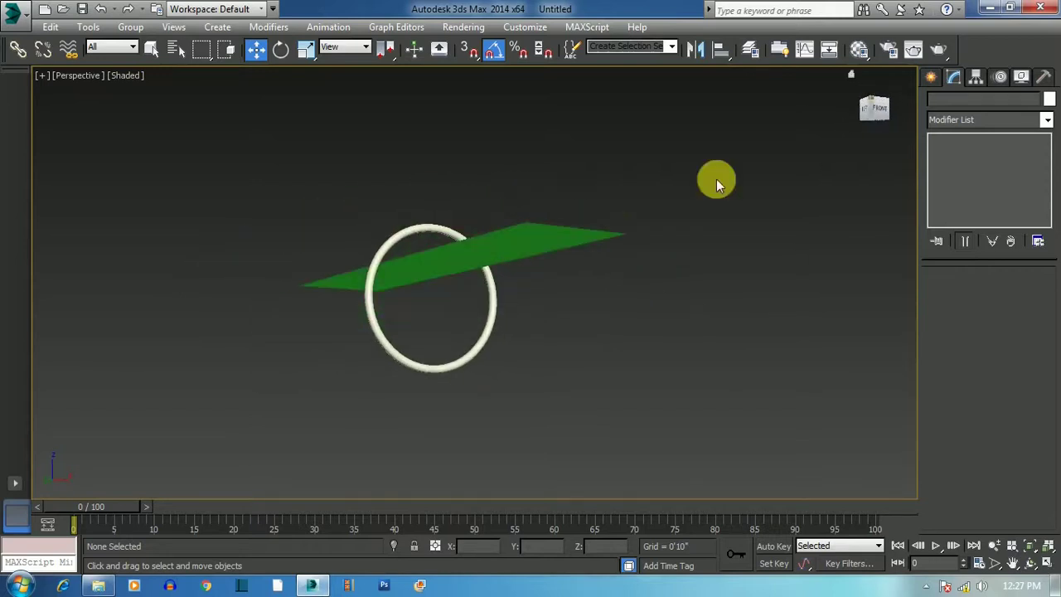
pyautogui.scroll(2, 390, 229)
pyautogui.scroll(2, 436, 293)
pyautogui.click(445, 304)
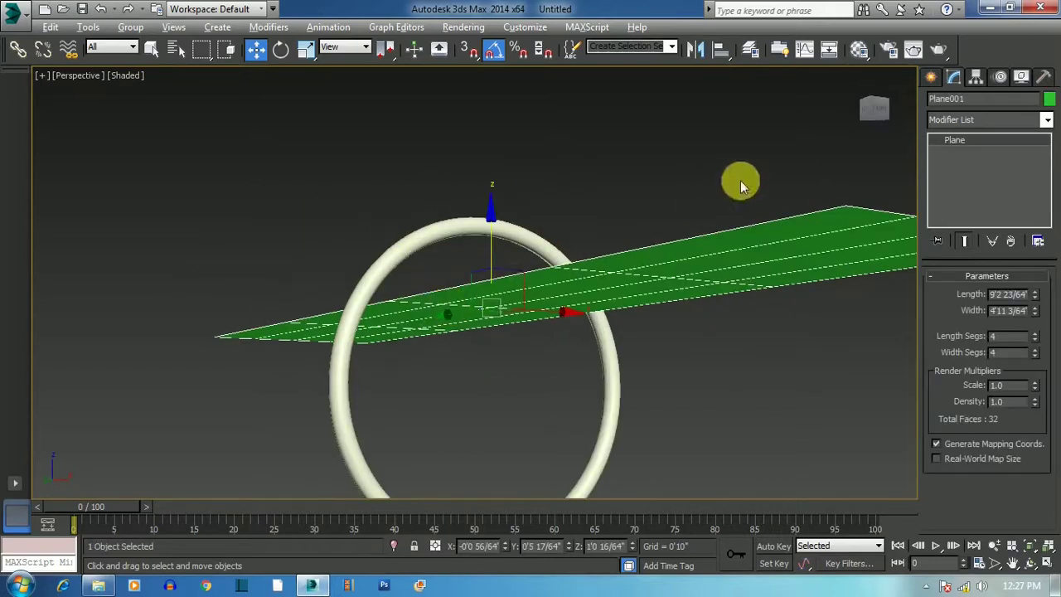
pyautogui.hotkey('alt', 'w')
pyautogui.click(735, 177)
pyautogui.hotkey('alt', 'w')
pyautogui.scroll(2, 443, 230)
pyautogui.scroll(3, 488, 223)
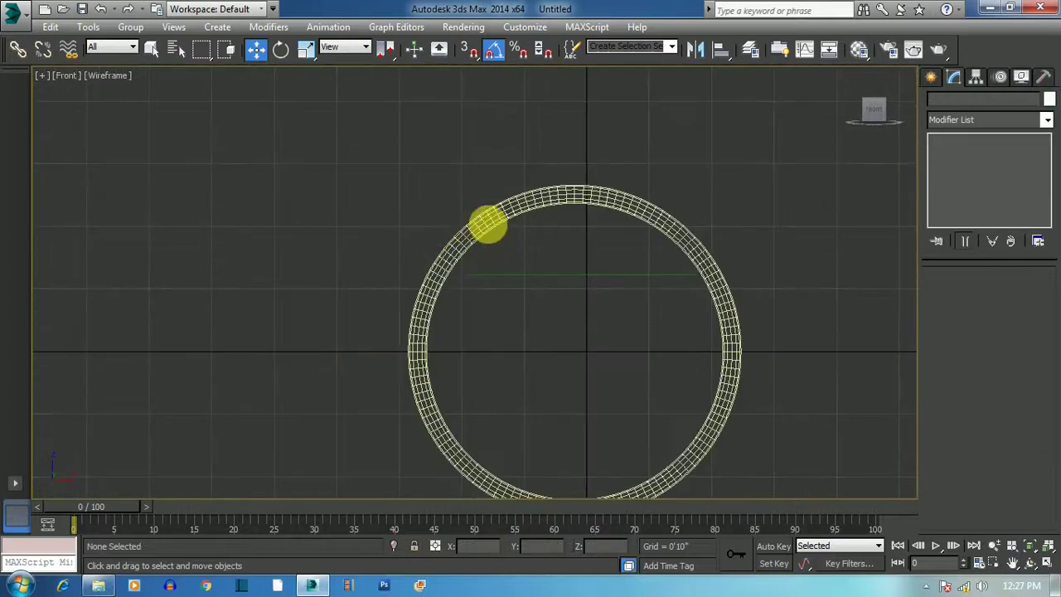
pyautogui.click(482, 226)
pyautogui.click(306, 49)
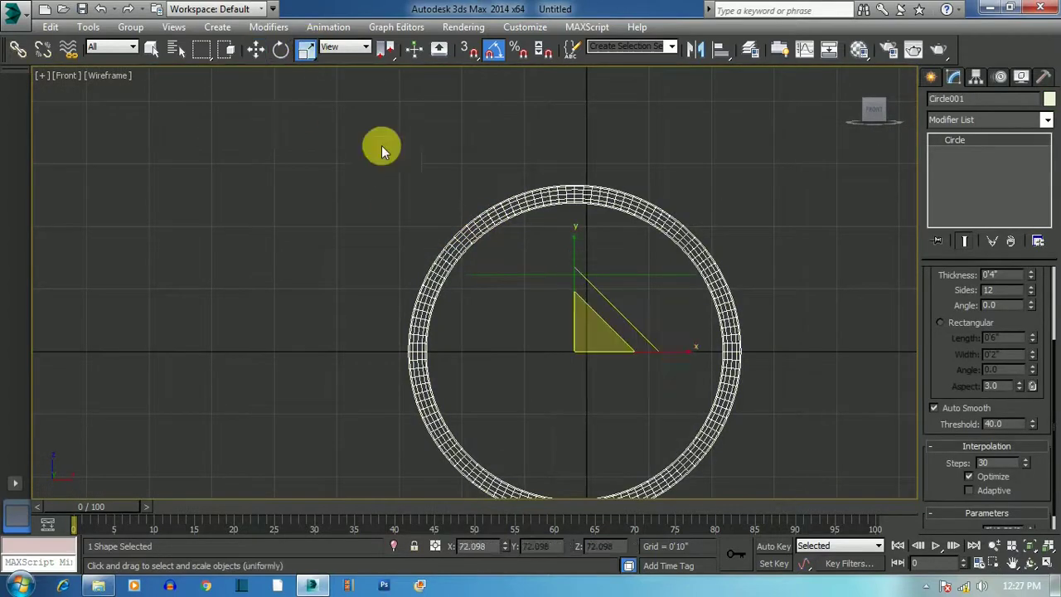
pyautogui.moveTo(584, 362); pyautogui.dragTo(585, 369)
pyautogui.scroll(2, 382, 254)
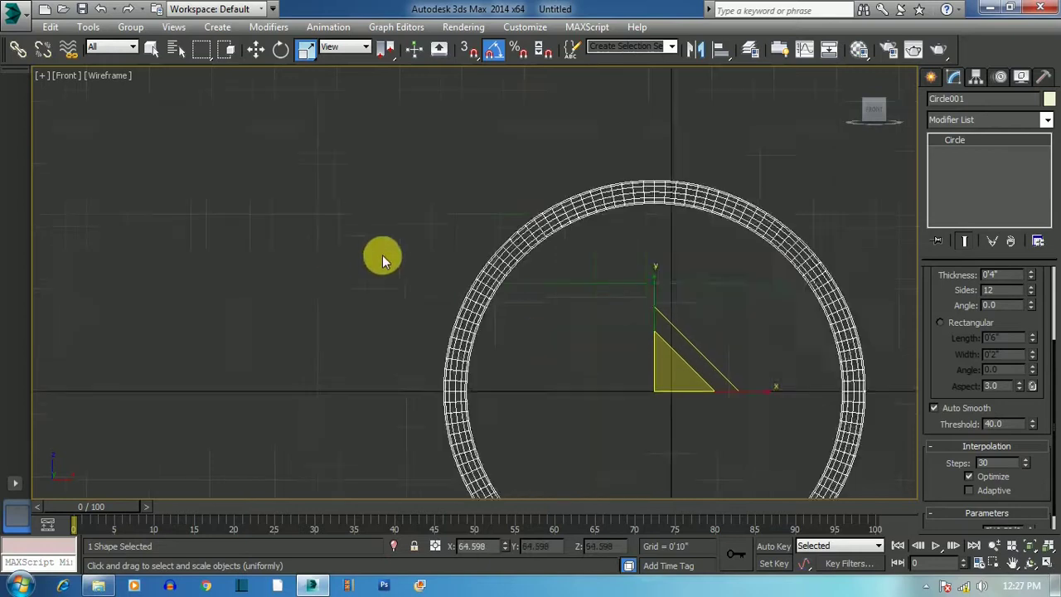
pyautogui.scroll(-2, 356, 240)
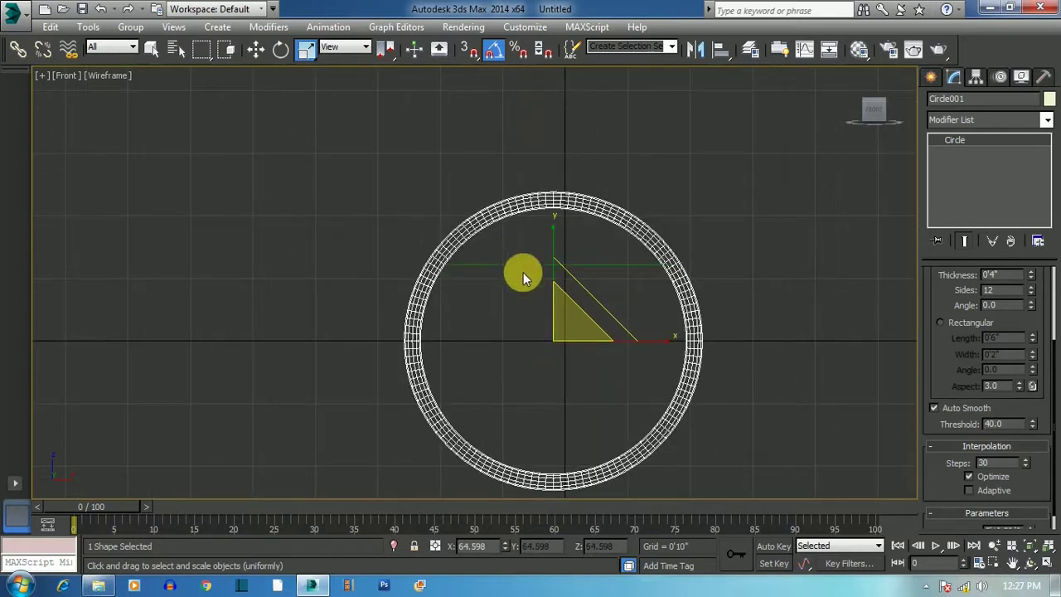
# Lower the plane inside the ring to a height of about 0'5" along Z
pyautogui.click(529, 274)
pyautogui.click(255, 50)
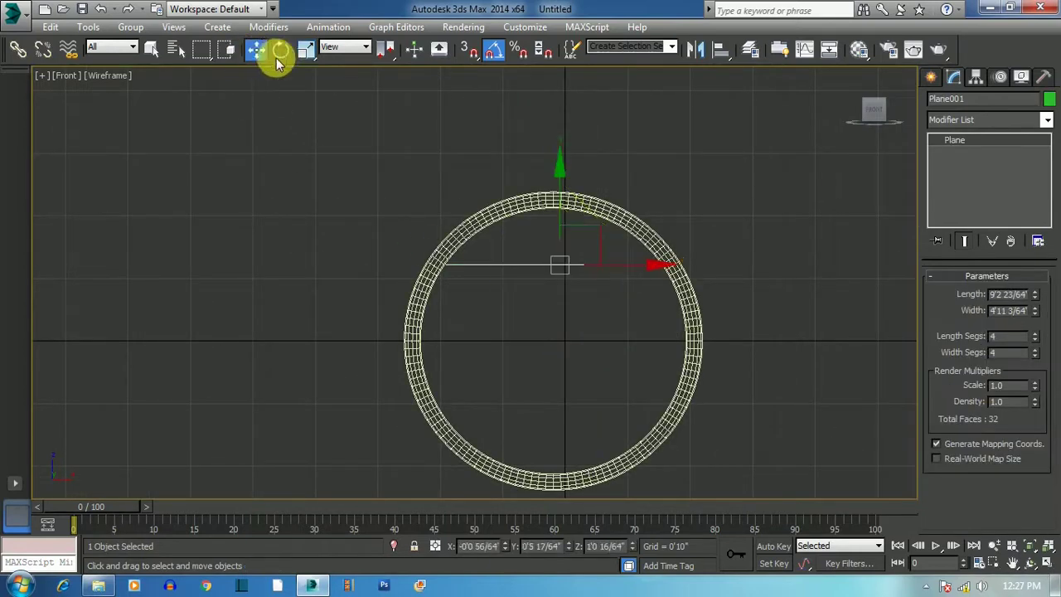
pyautogui.moveTo(560, 183); pyautogui.dragTo(561, 226)
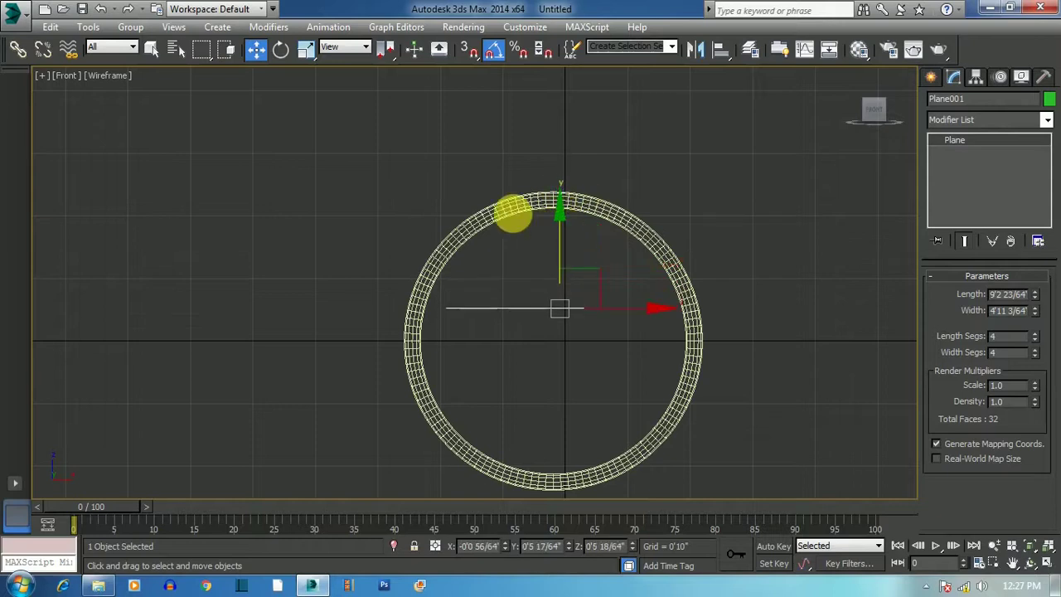
# Scale the ring uniformly by 86% so it meets both edges of the plane
pyautogui.click(522, 222)
pyautogui.click(517, 217)
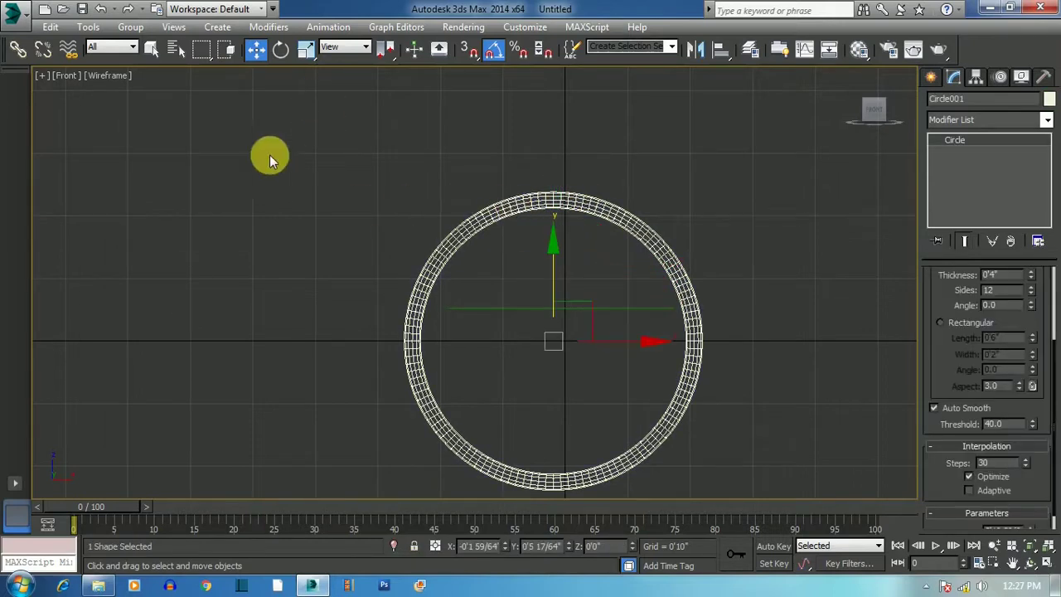
pyautogui.click(306, 50)
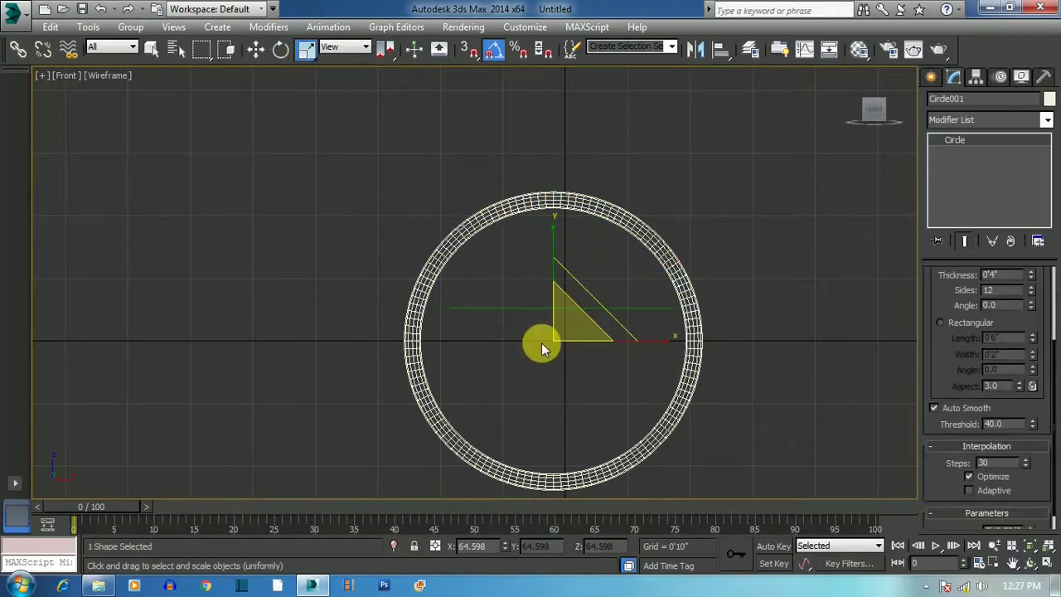
pyautogui.moveTo(566, 351)
pyautogui.mouseDown()
pyautogui.moveTo(567, 374)
pyautogui.moveTo(554, 364)
pyautogui.mouseUp()
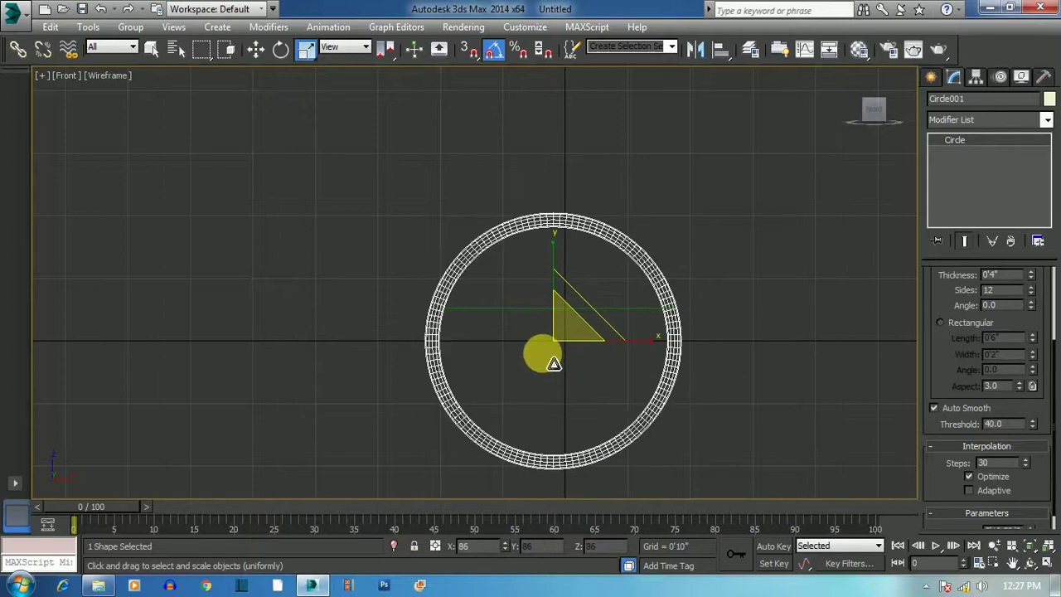
pyautogui.click(255, 49)
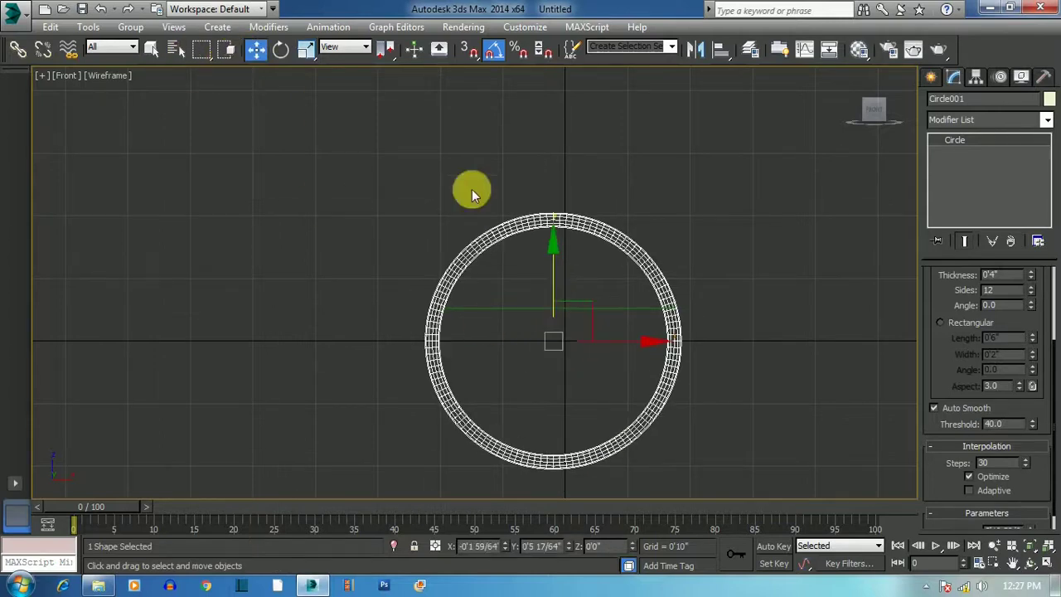
# Return to the Perspective view and examine from above how the ring encloses the plane
pyautogui.hotkey('alt', 'w')
pyautogui.hotkey('alt', 'w')
pyautogui.click(738, 249)
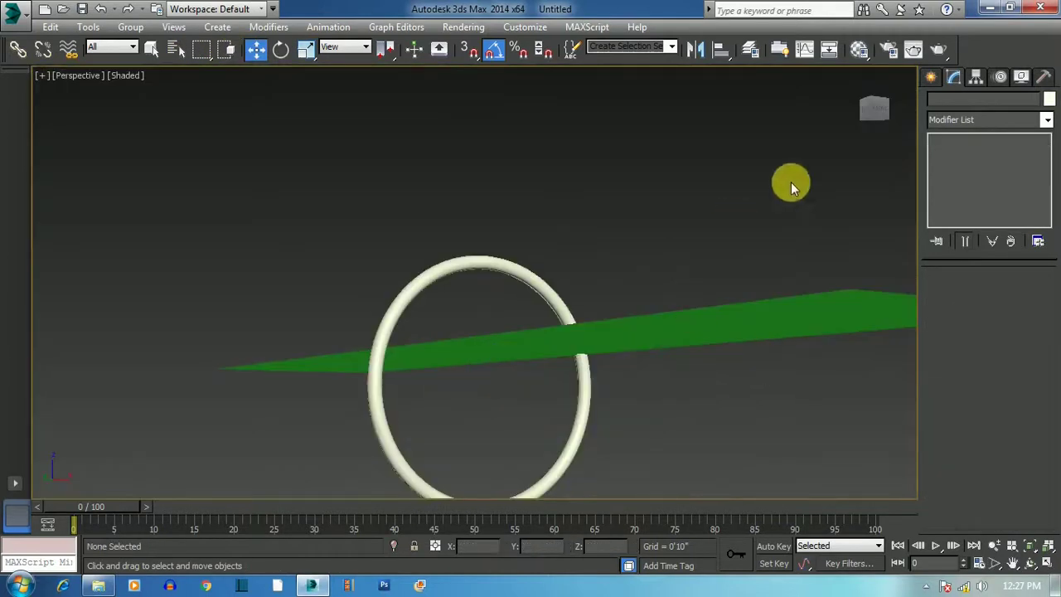
pyautogui.click(863, 114)
pyautogui.moveTo(862, 114); pyautogui.dragTo(864, 126)
pyautogui.scroll(-2, 598, 298)
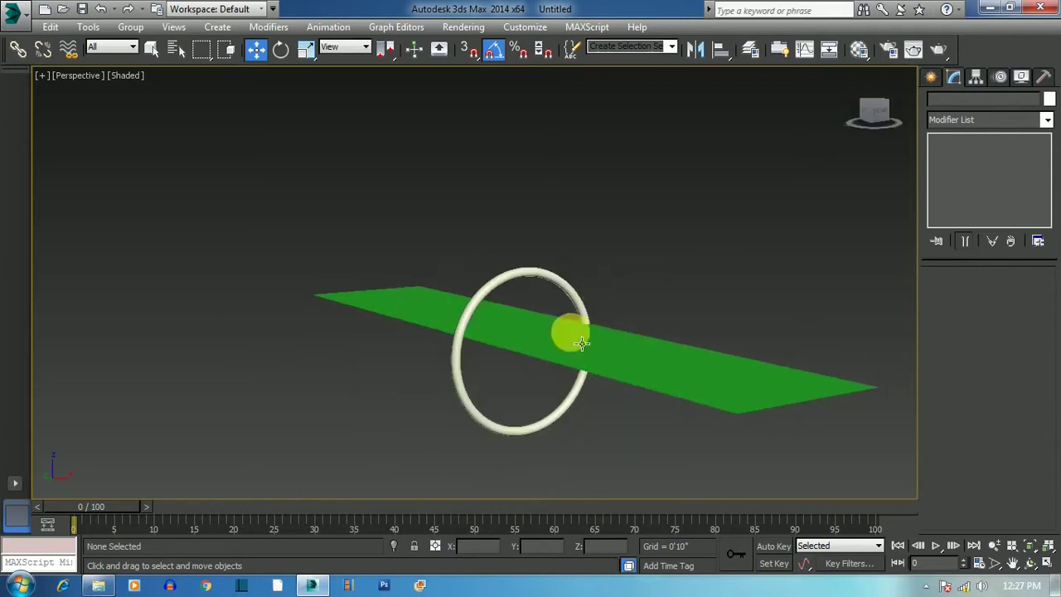
# Set both the length and width segments of the plane to 70
pyautogui.scroll(2, 565, 363)
pyautogui.scroll(2, 565, 367)
pyautogui.click(483, 280)
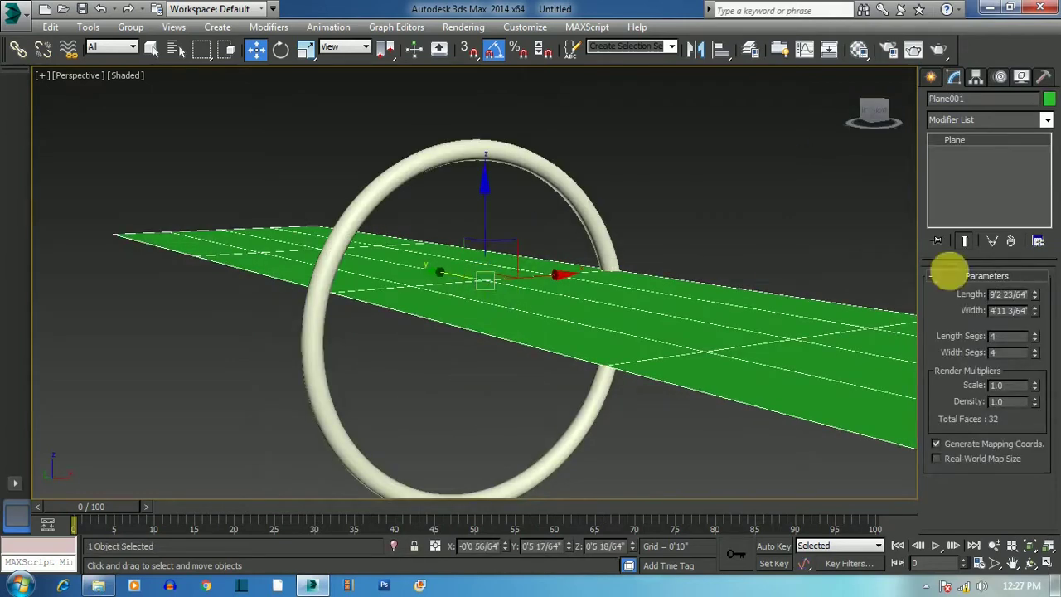
pyautogui.moveTo(887, 123); pyautogui.dragTo(871, 111)
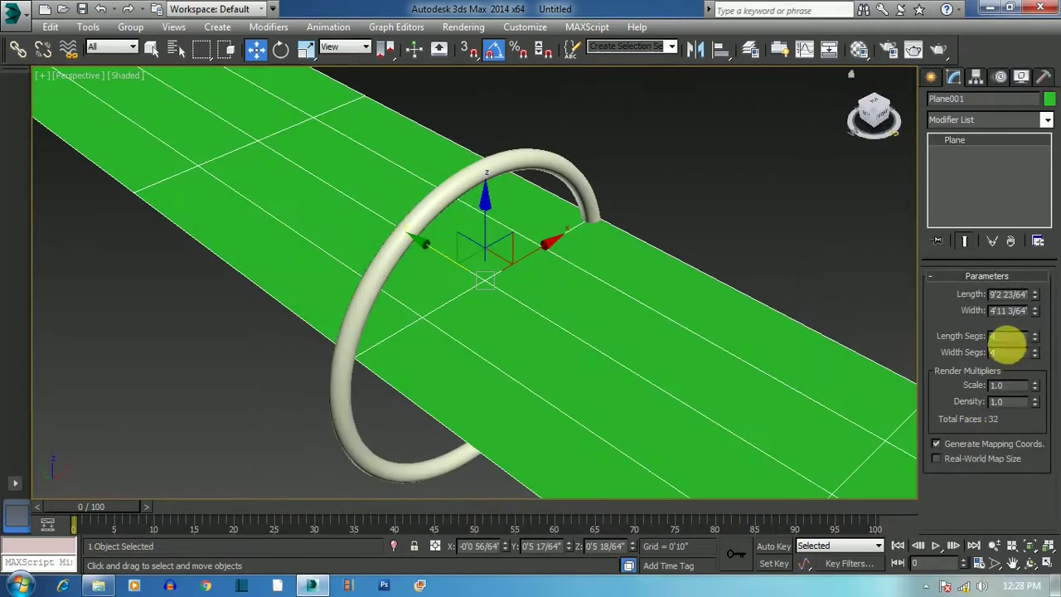
pyautogui.doubleClick(1013, 336)
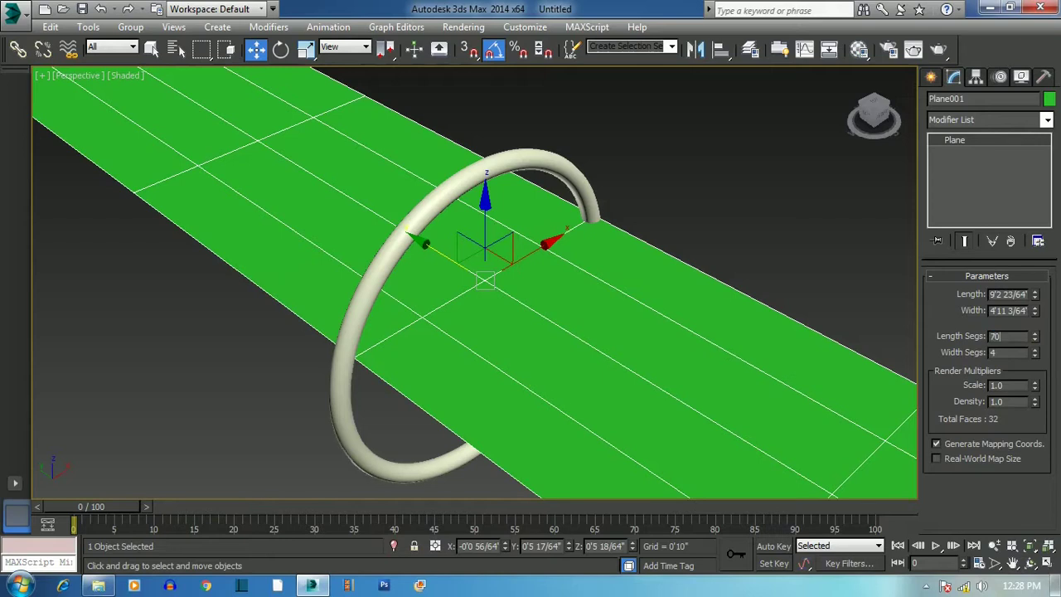
pyautogui.click(1004, 355)
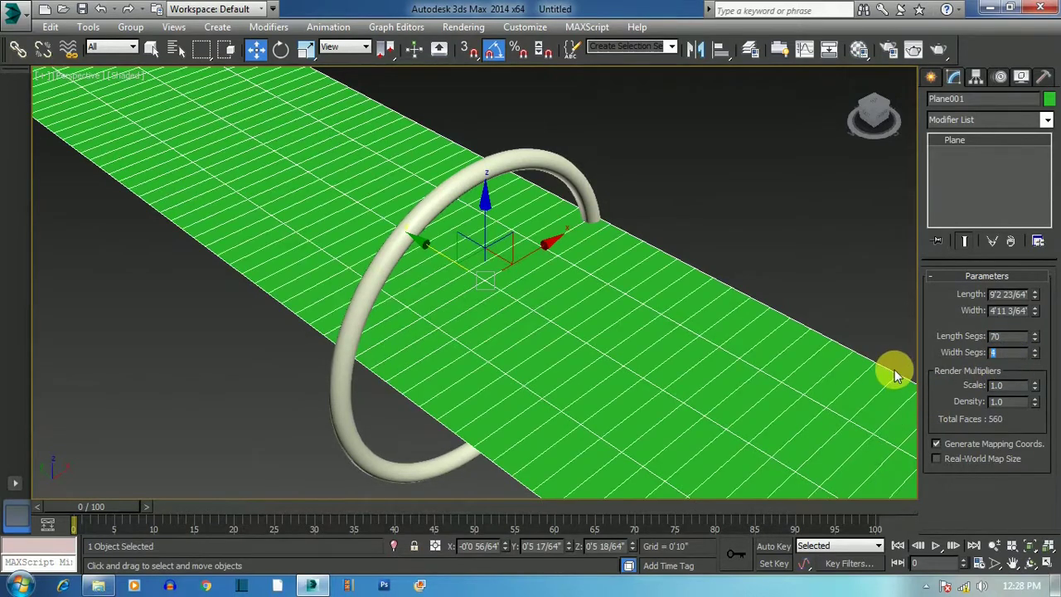
pyautogui.write('70')
pyautogui.press('Return')
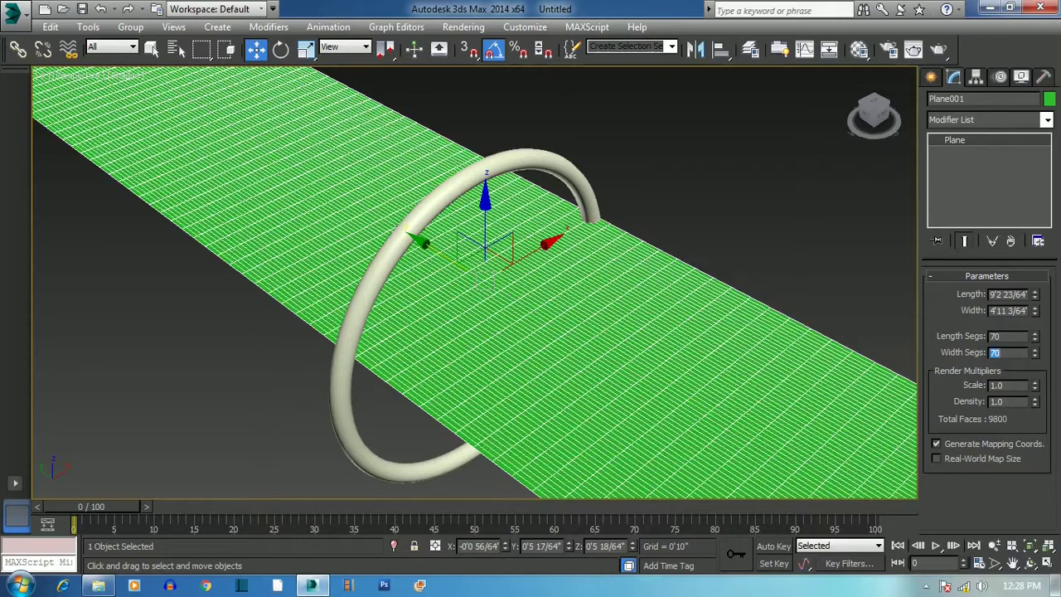
# Raise the plane's length segments to 120 and deselect the plane
pyautogui.click(994, 338)
pyautogui.press('Return')
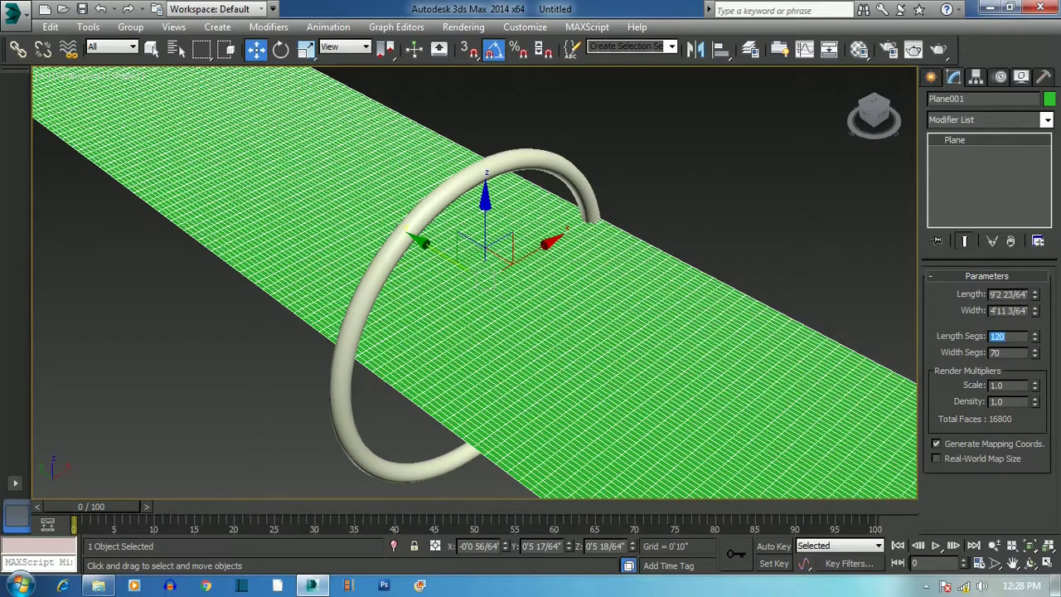
pyautogui.click(719, 245)
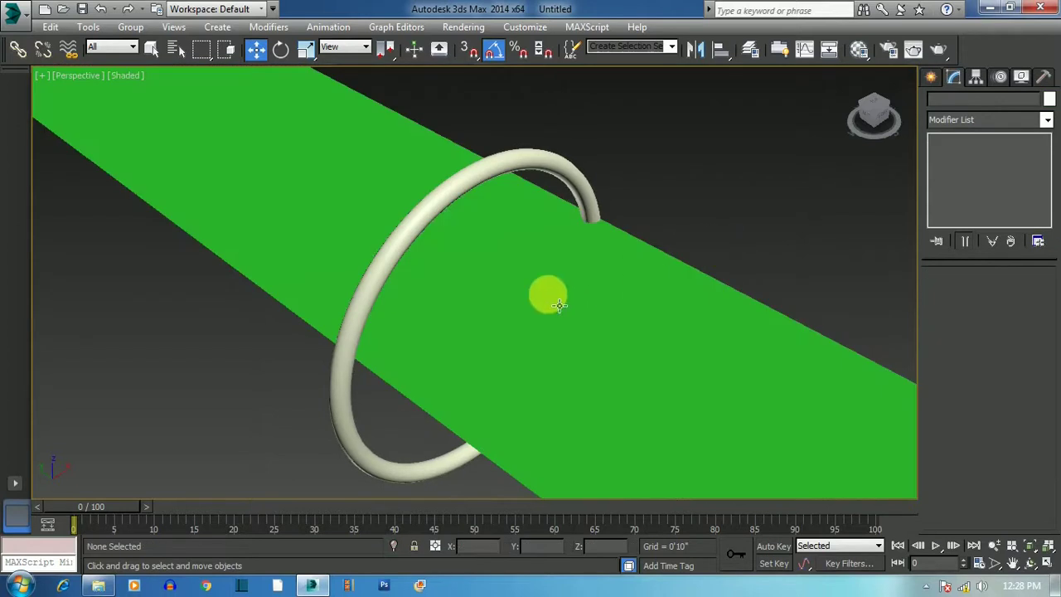
# Shift the plane along X to about -0'2 37/64" and scale its width to 85% along X
pyautogui.click(559, 305)
pyautogui.moveTo(542, 265); pyautogui.dragTo(541, 279)
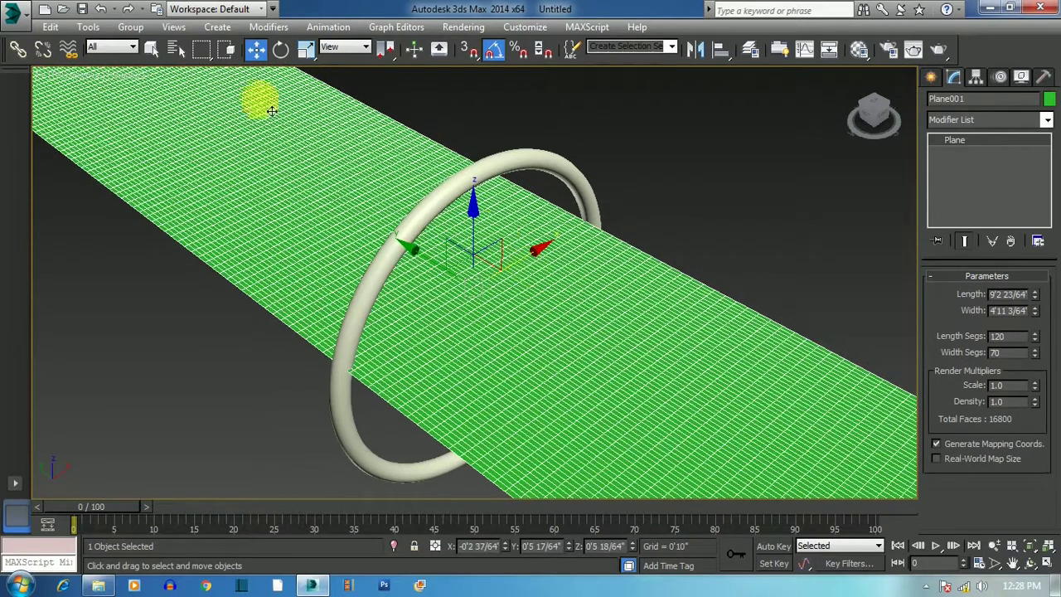
pyautogui.click(306, 49)
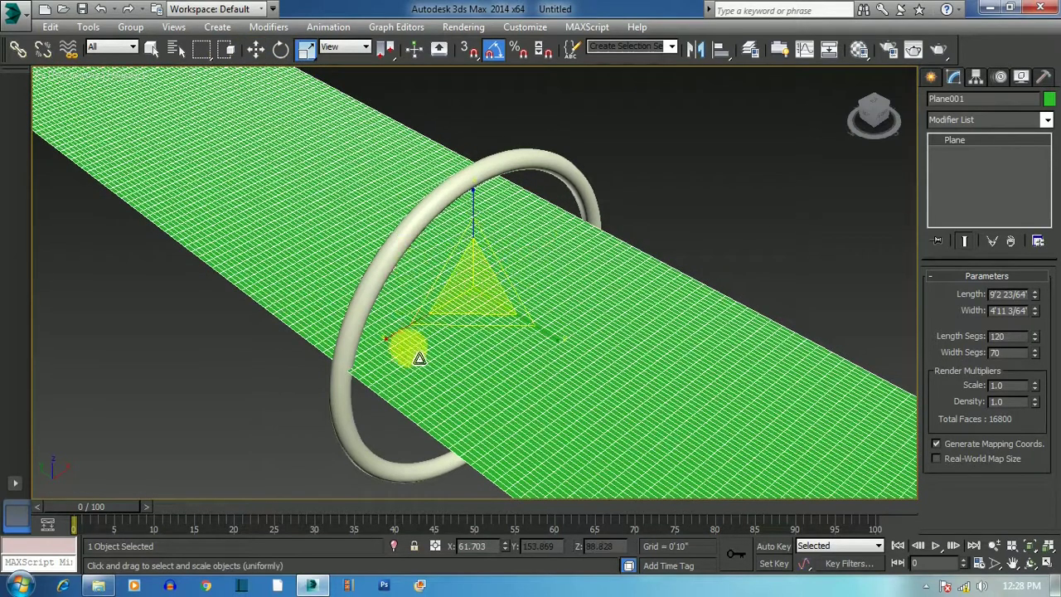
pyautogui.press('r')
pyautogui.moveTo(390, 336)
pyautogui.mouseDown()
pyautogui.moveTo(414, 356)
pyautogui.moveTo(390, 320)
pyautogui.moveTo(426, 338)
pyautogui.moveTo(440, 315)
pyautogui.moveTo(391, 332)
pyautogui.mouseUp()
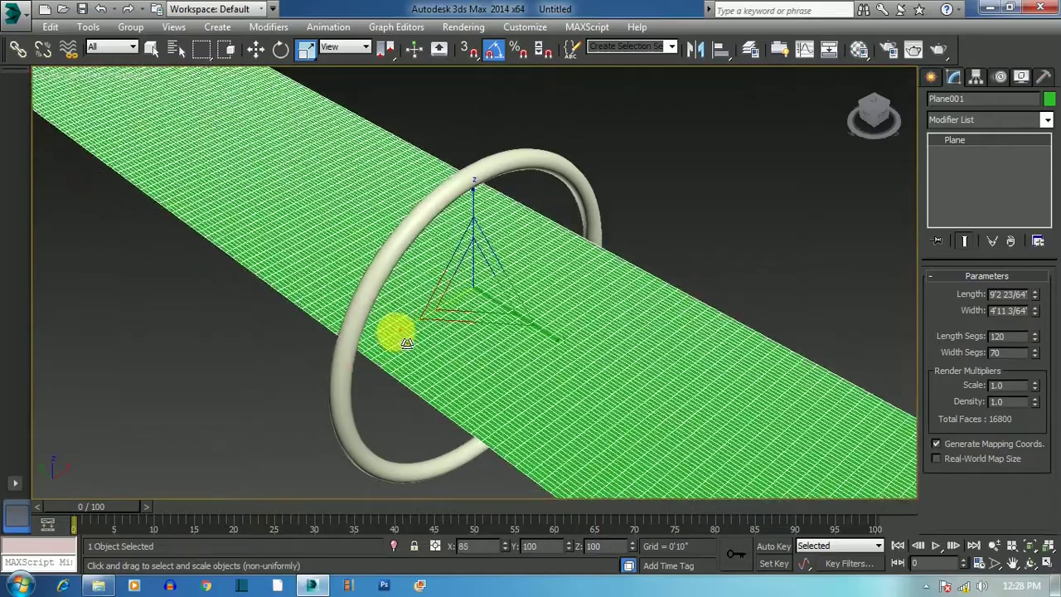
# In the Front view, move the plane along X to about -0'1 61/64" so it sits centred inside the ring
pyautogui.hotkey('alt', 'w')
pyautogui.hotkey('alt', 'w')
pyautogui.scroll(5, 563, 310)
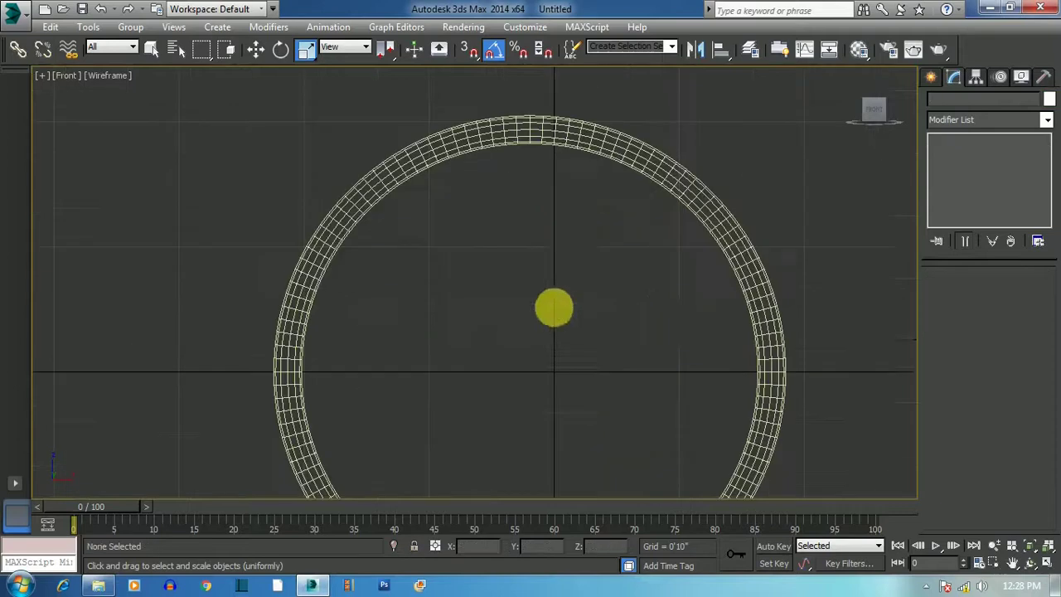
pyautogui.moveTo(306, 48); pyautogui.dragTo(307, 73)
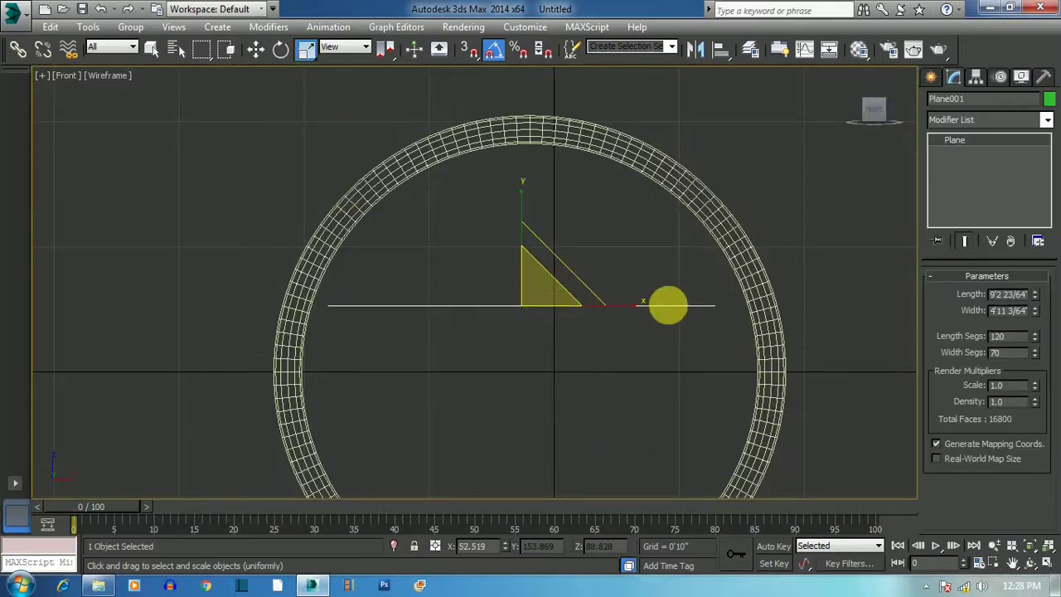
pyautogui.click(256, 49)
pyautogui.moveTo(572, 318); pyautogui.dragTo(593, 321)
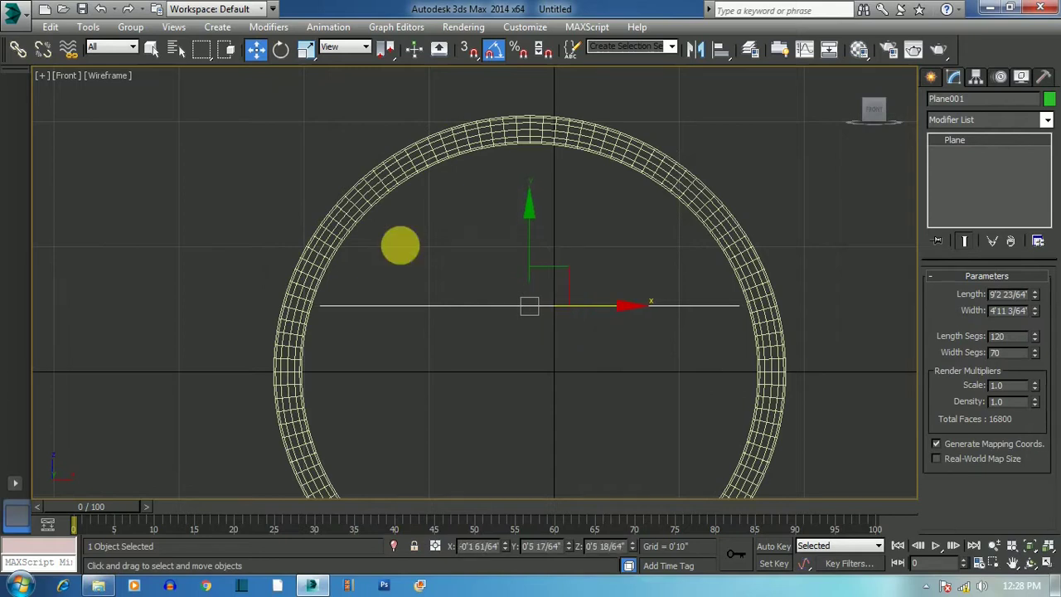
# Scale the plane non-uniformly to 103% along X so its edges come close to the ring's inner side
pyautogui.click(306, 49)
pyautogui.moveTo(654, 315); pyautogui.dragTo(660, 319)
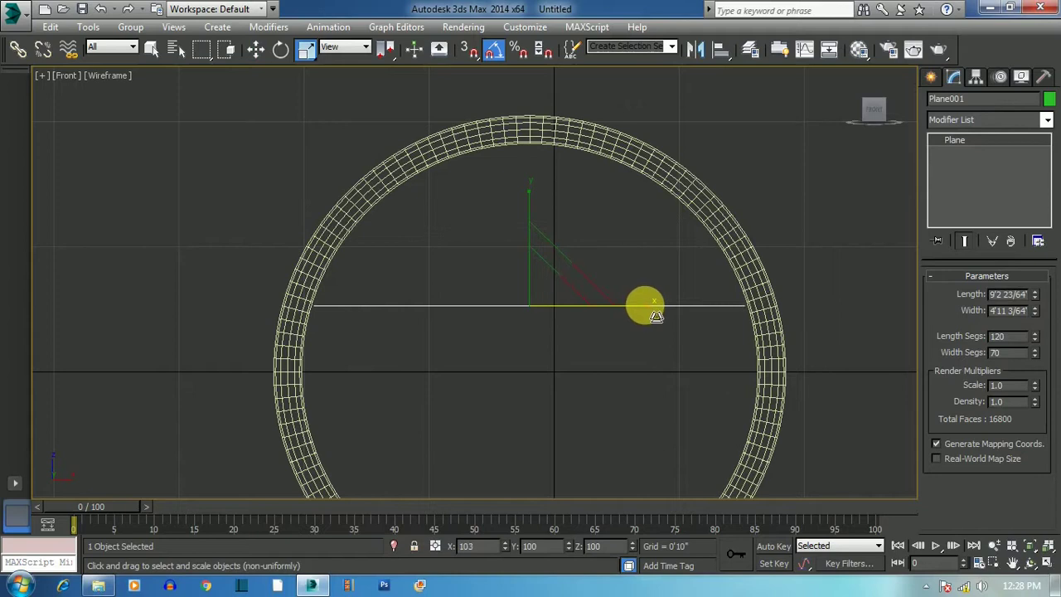
# Return to the Perspective view and examine from several angles how the plane fits inside the ring
pyautogui.hotkey('alt', 'w')
pyautogui.rightClick(759, 307)
pyautogui.hotkey('alt', 'w')
pyautogui.click(756, 235)
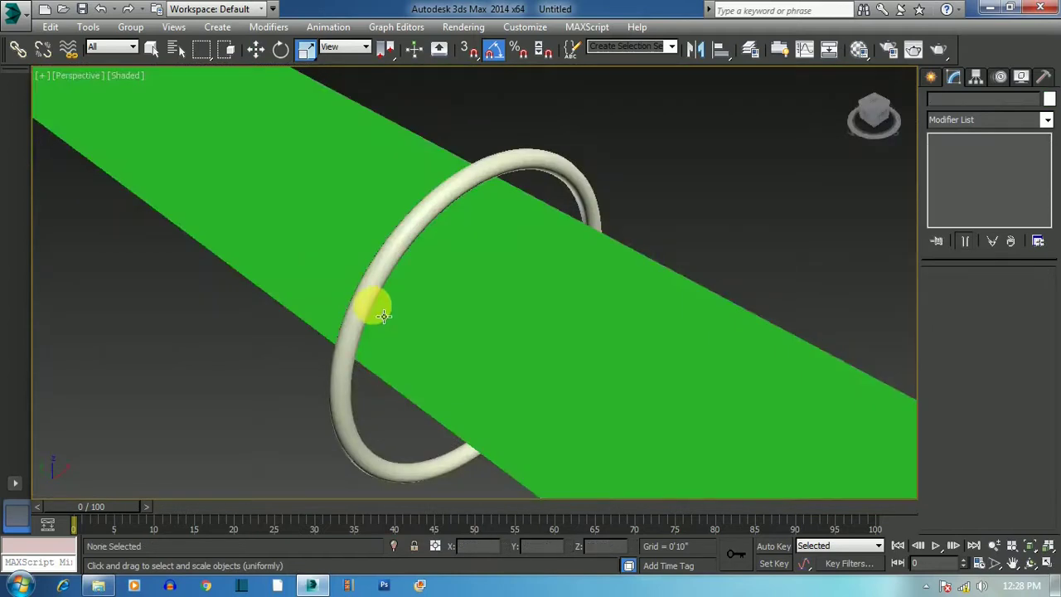
pyautogui.scroll(-4, 373, 307)
pyautogui.scroll(4, 381, 398)
pyautogui.moveTo(877, 126); pyautogui.dragTo(829, 140)
pyautogui.scroll(-4, 436, 323)
pyautogui.scroll(-5, 738, 233)
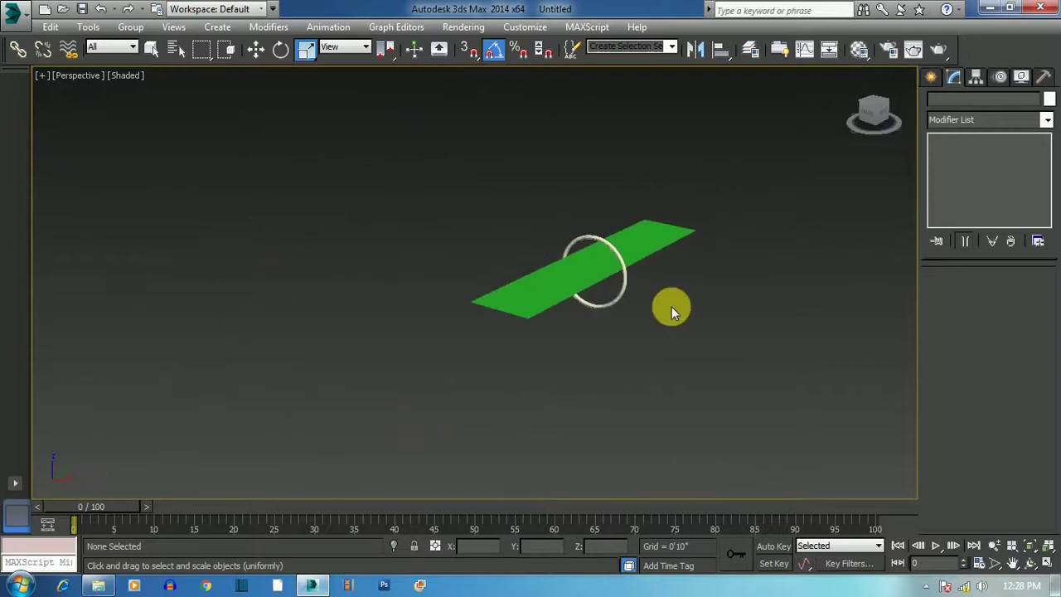
pyautogui.scroll(4, 611, 274)
pyautogui.scroll(2, 658, 308)
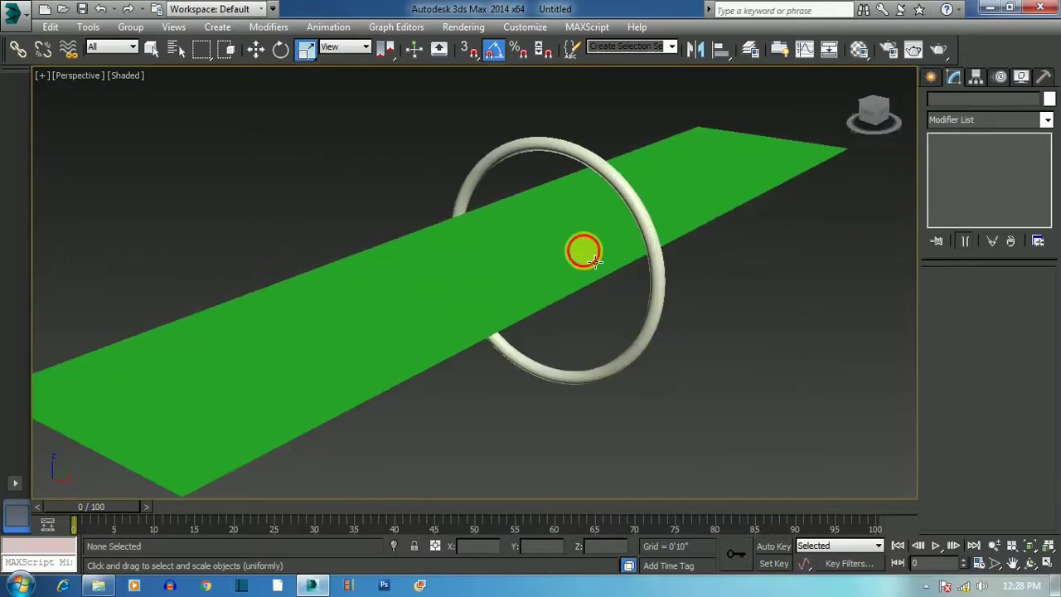
# Apply the Cloth modifier to the plane
pyautogui.click(583, 251)
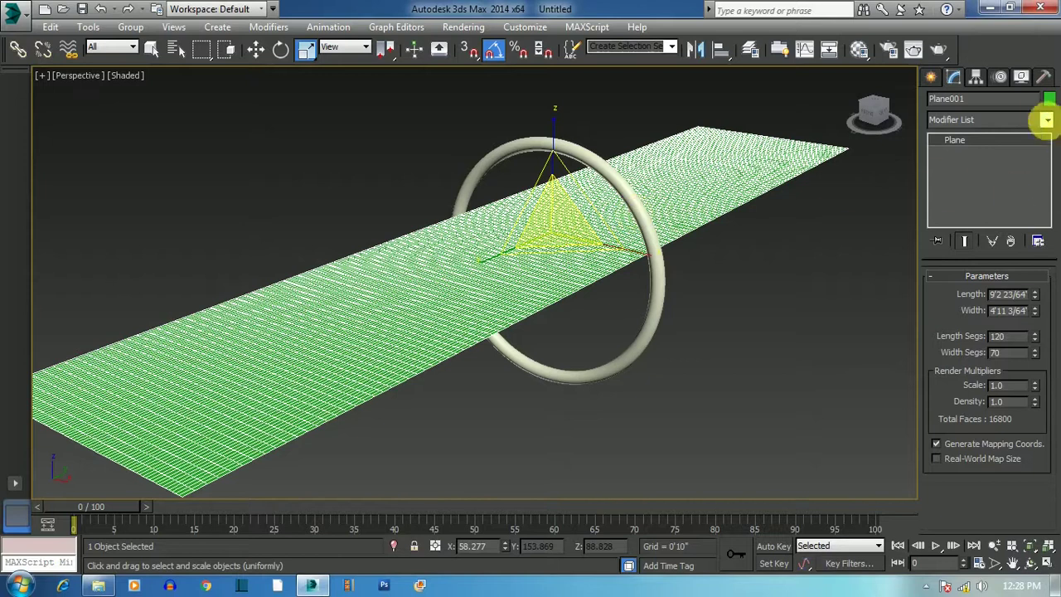
pyautogui.click(1047, 120)
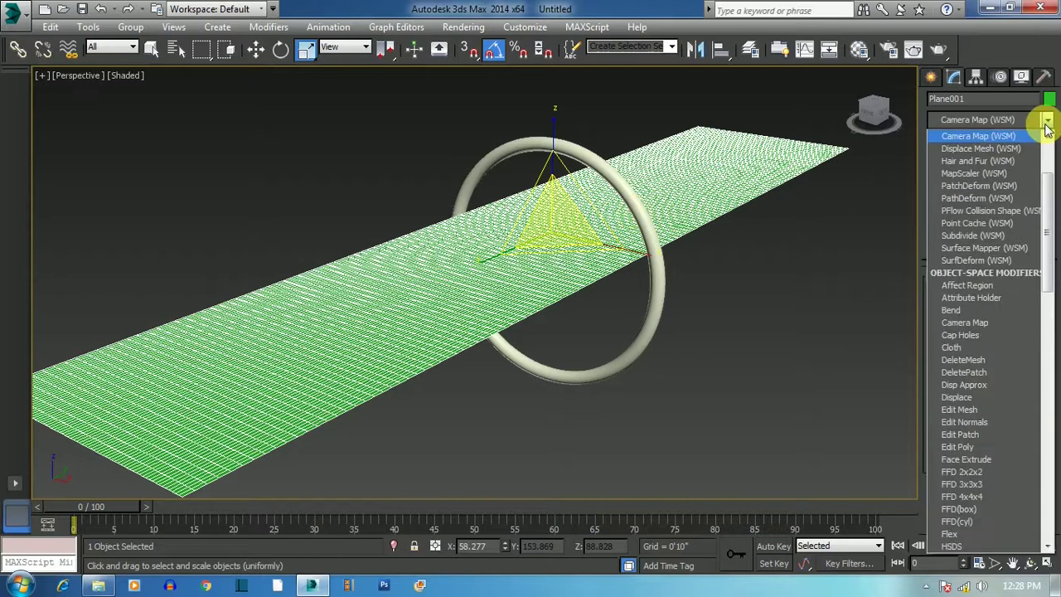
pyautogui.click(978, 348)
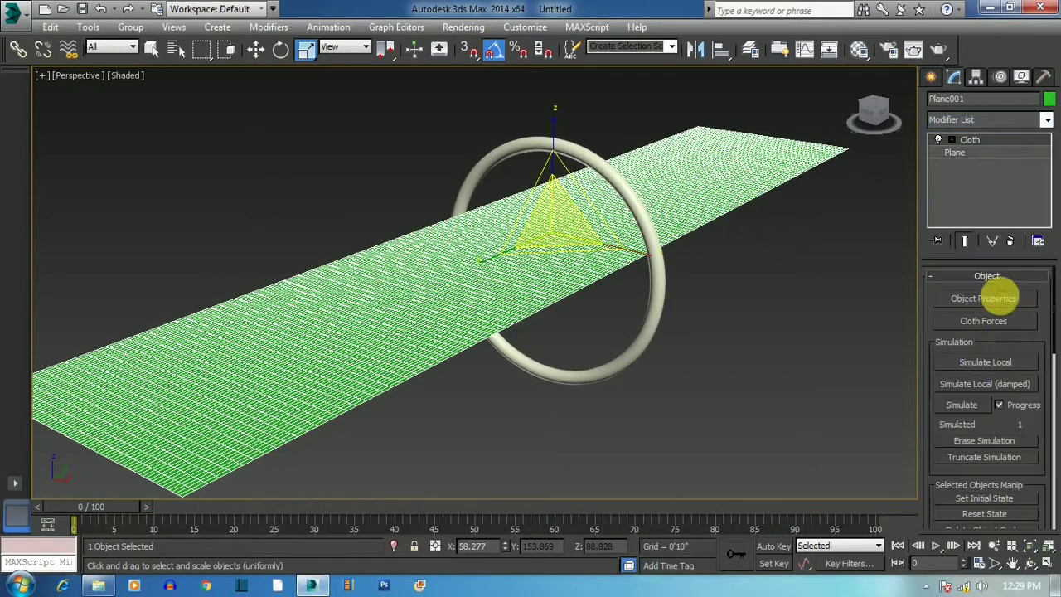
# In the cloth object properties, make the ring a collision object with a collision offset of 3
pyautogui.click(628, 194)
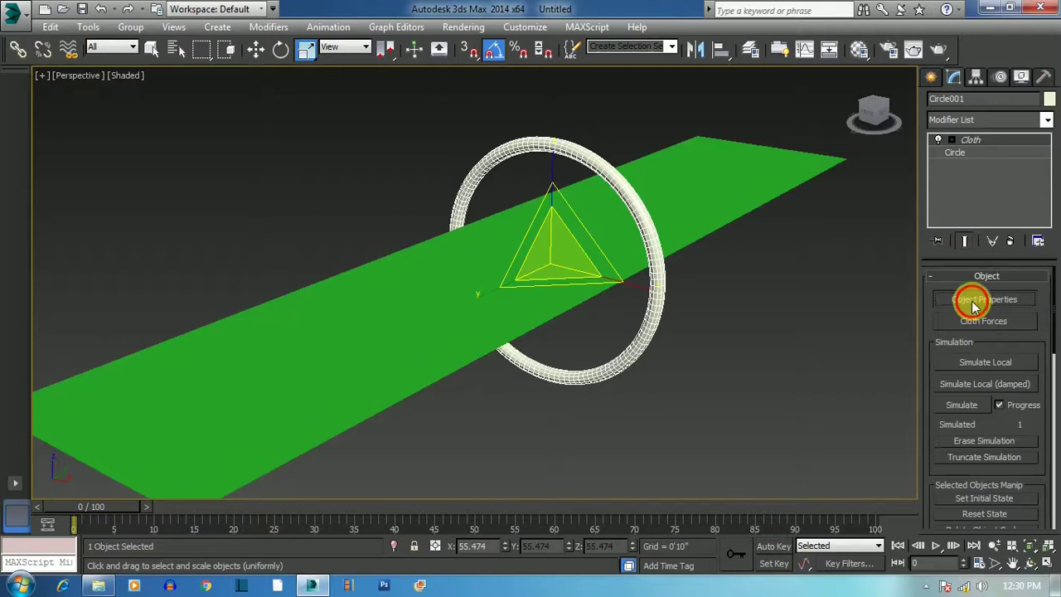
pyautogui.click(975, 300)
pyautogui.click(386, 78)
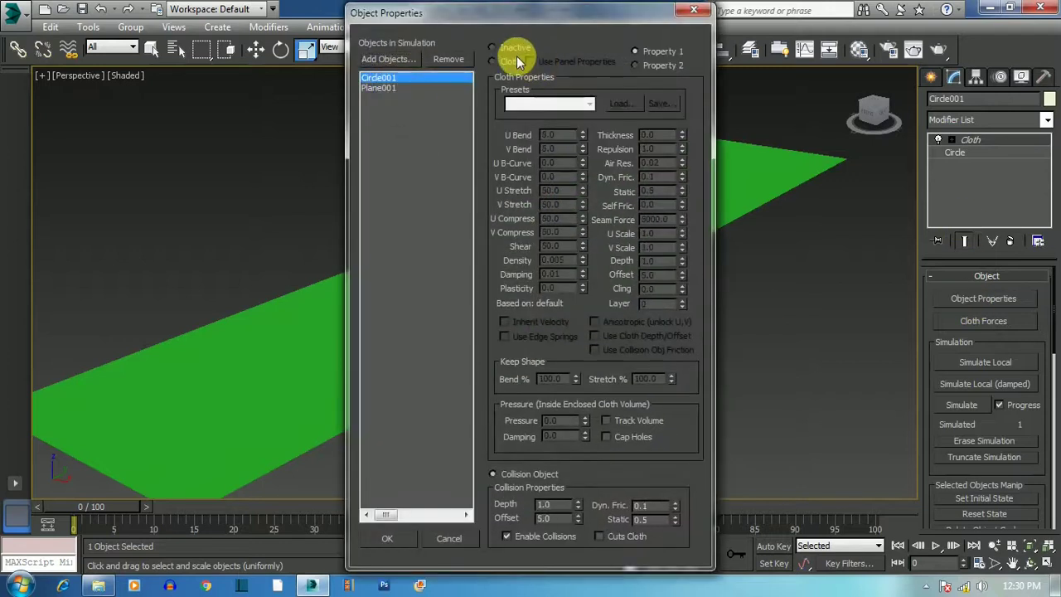
pyautogui.click(518, 49)
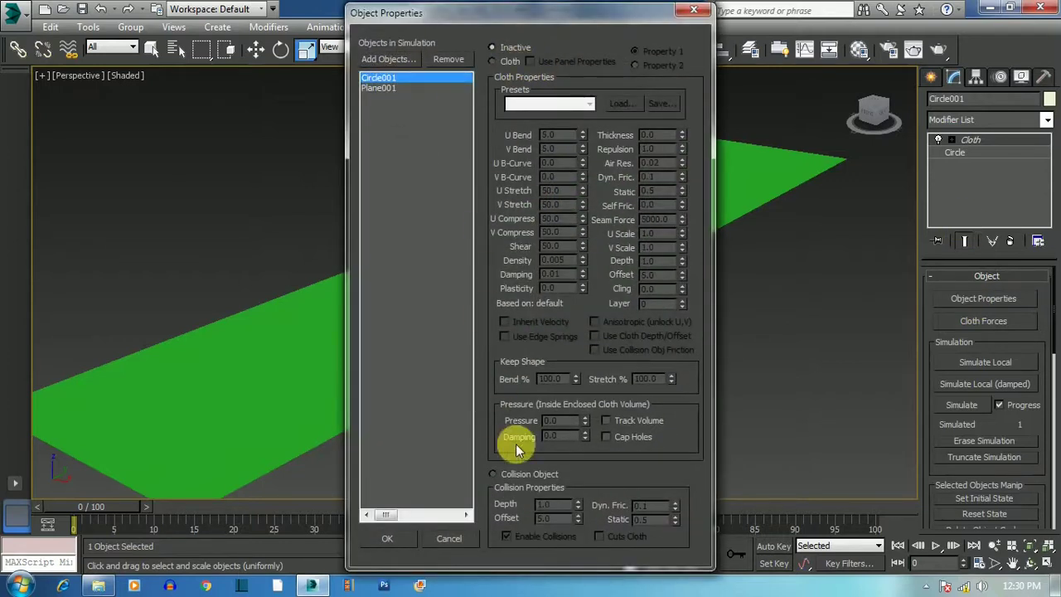
pyautogui.click(522, 474)
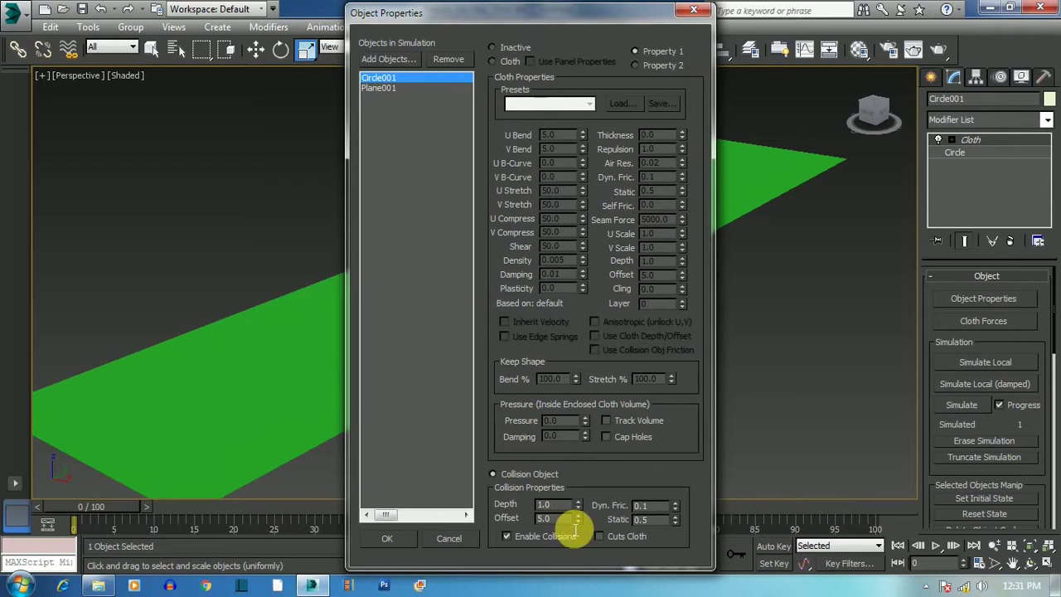
pyautogui.click(575, 522)
pyautogui.write('3')
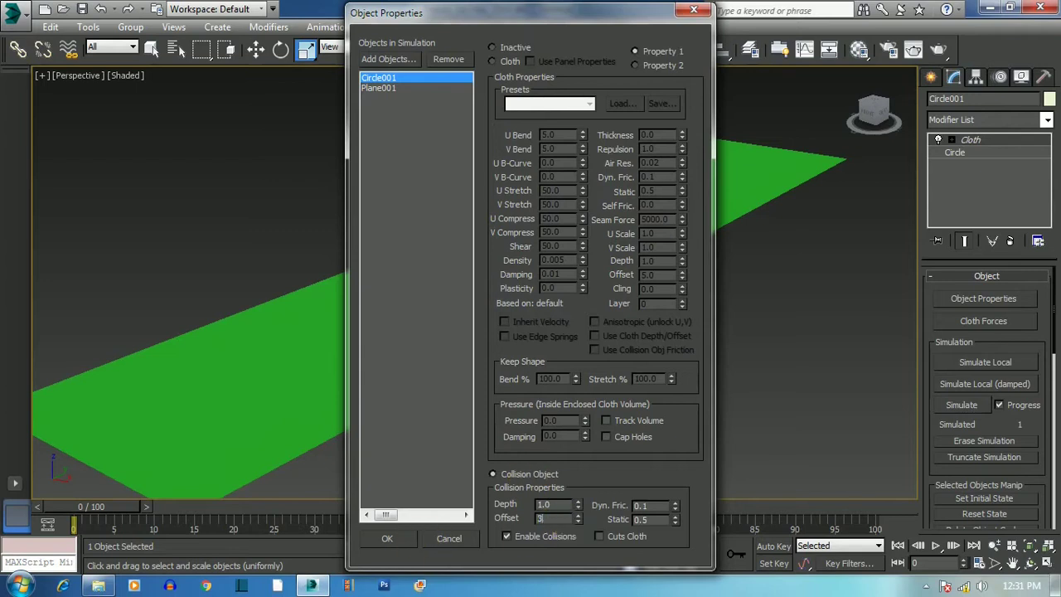
# Give the plane the Silk cloth preset and accept the object properties
pyautogui.click(381, 88)
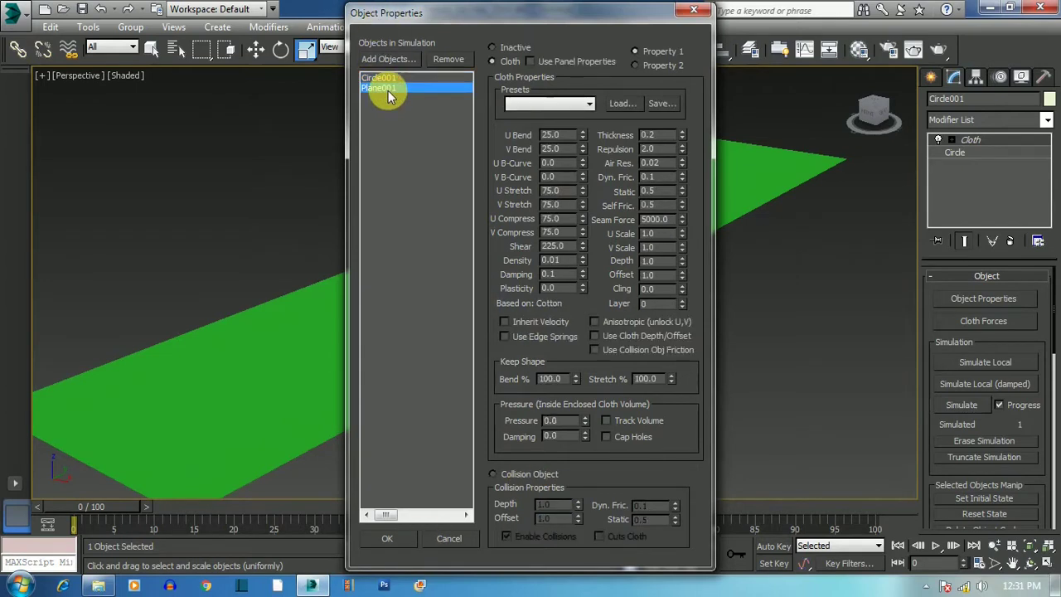
pyautogui.click(562, 106)
pyautogui.click(542, 140)
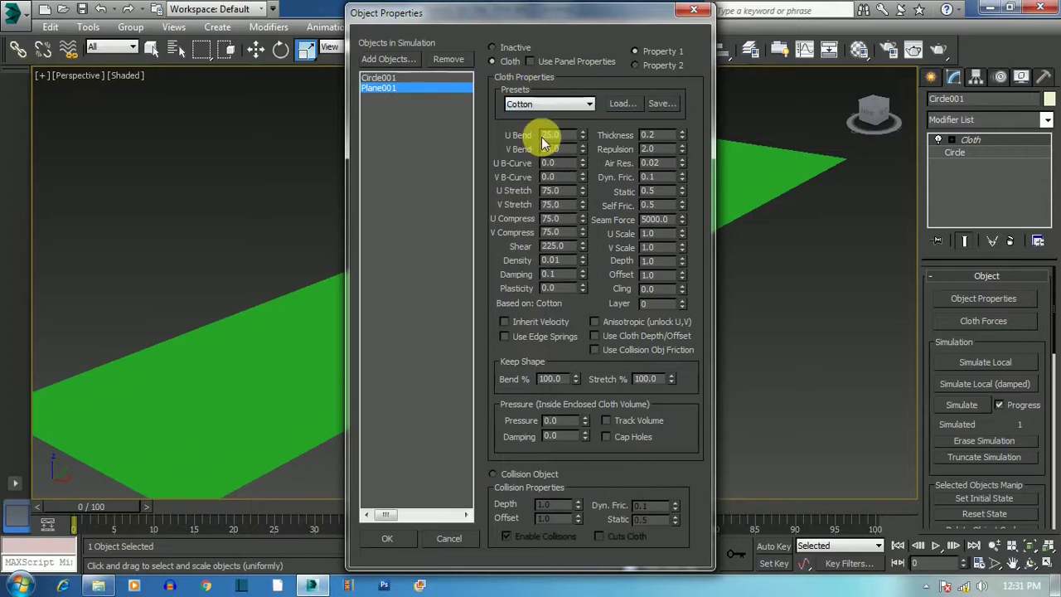
pyautogui.click(550, 103)
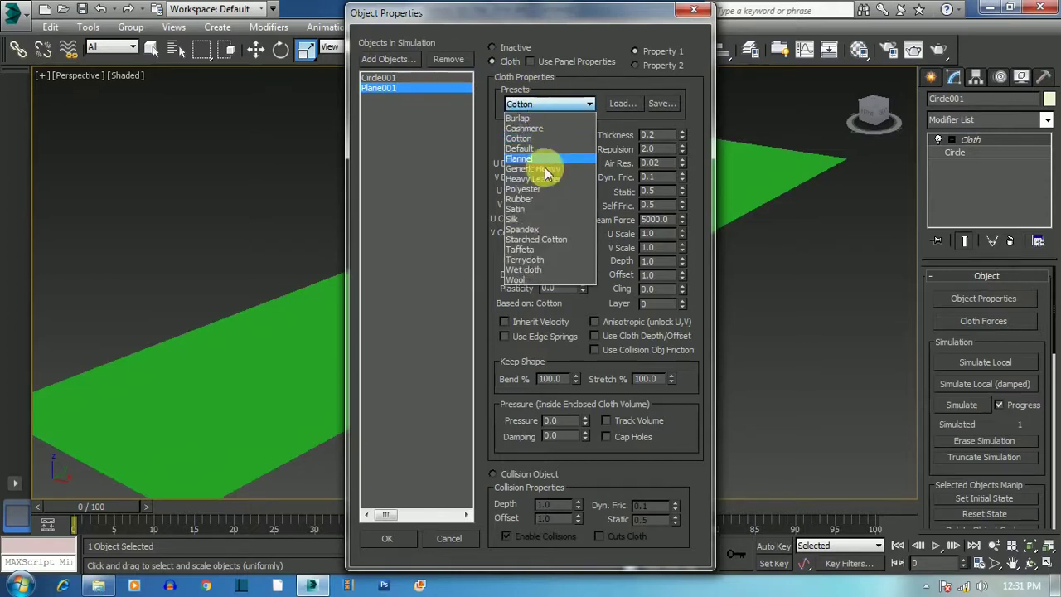
pyautogui.click(516, 219)
pyautogui.click(392, 539)
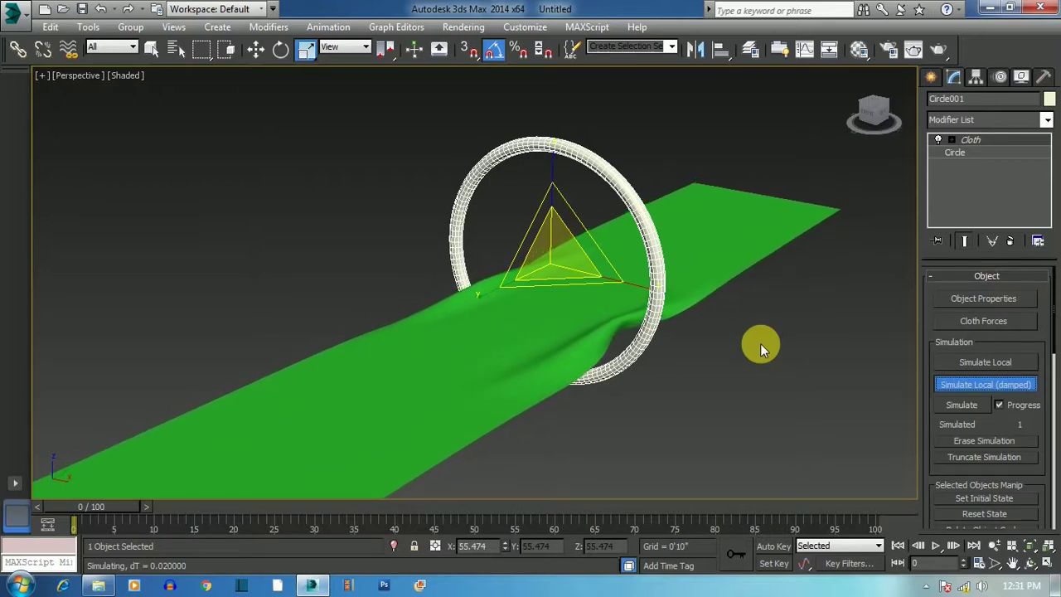
# Run the damped and undamped local cloth simulations until the plane hangs down from the ring, and stop the simulation
pyautogui.click(975, 384)
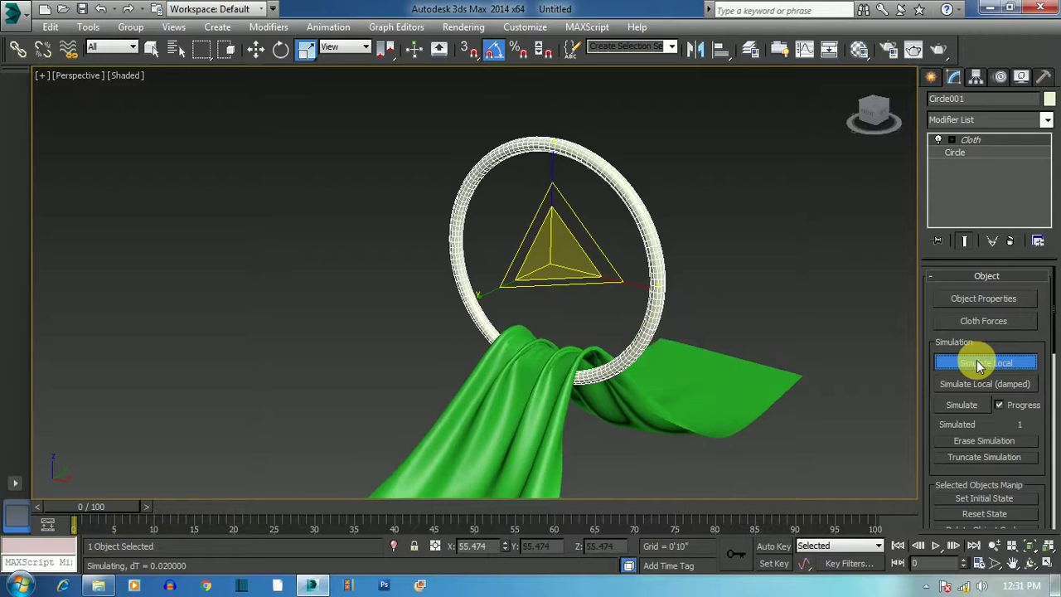
pyautogui.click(795, 309)
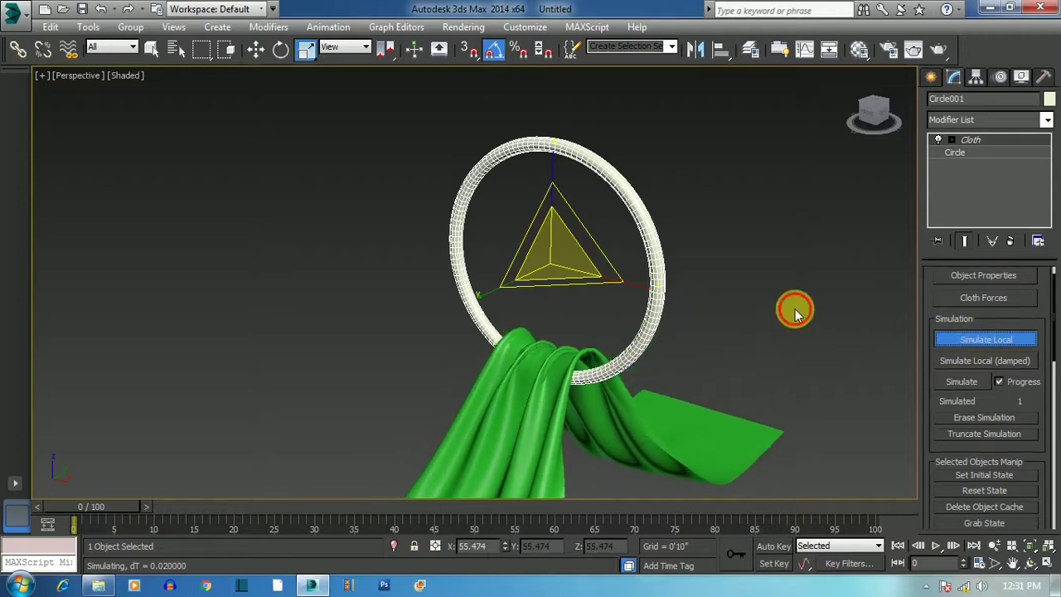
pyautogui.scroll(-5, 795, 309)
pyautogui.scroll(5, 874, 397)
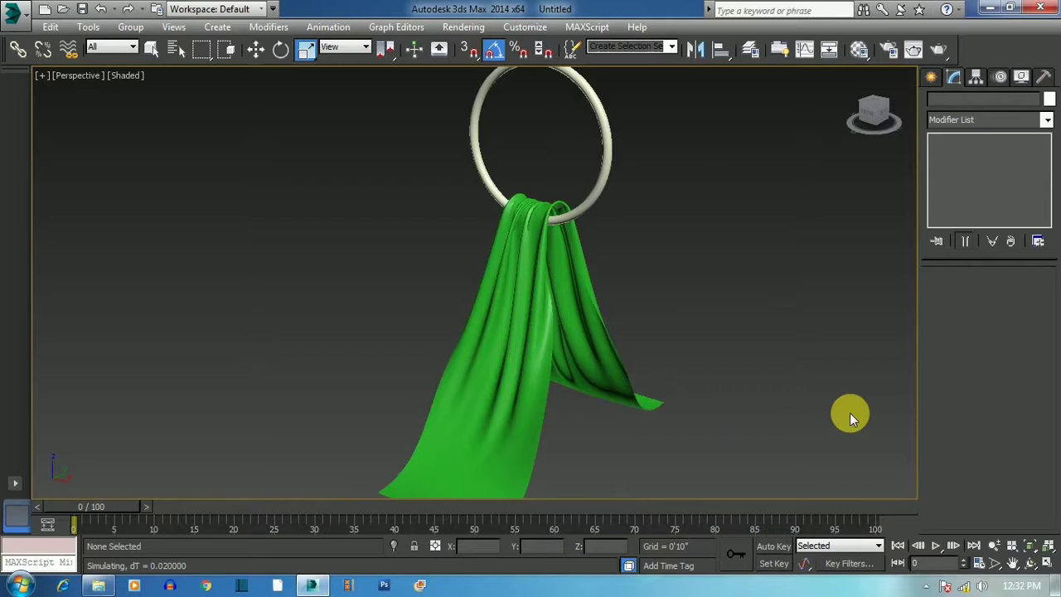
pyautogui.click(610, 171)
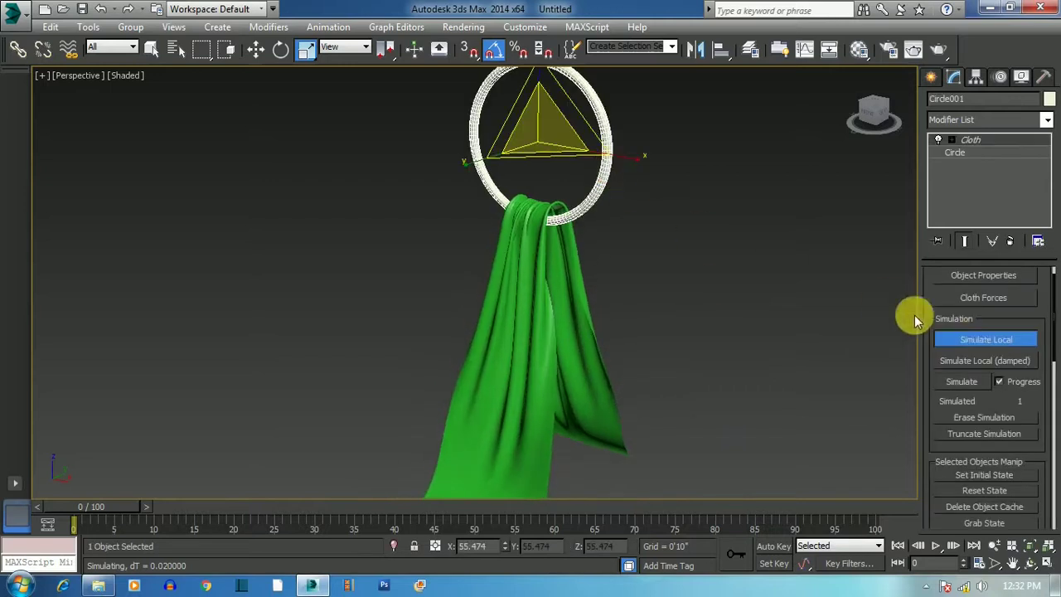
pyautogui.click(977, 340)
pyautogui.click(772, 277)
# Examine the folds of the cloth draped over the ring from close up and from another side
pyautogui.scroll(-3, 716, 284)
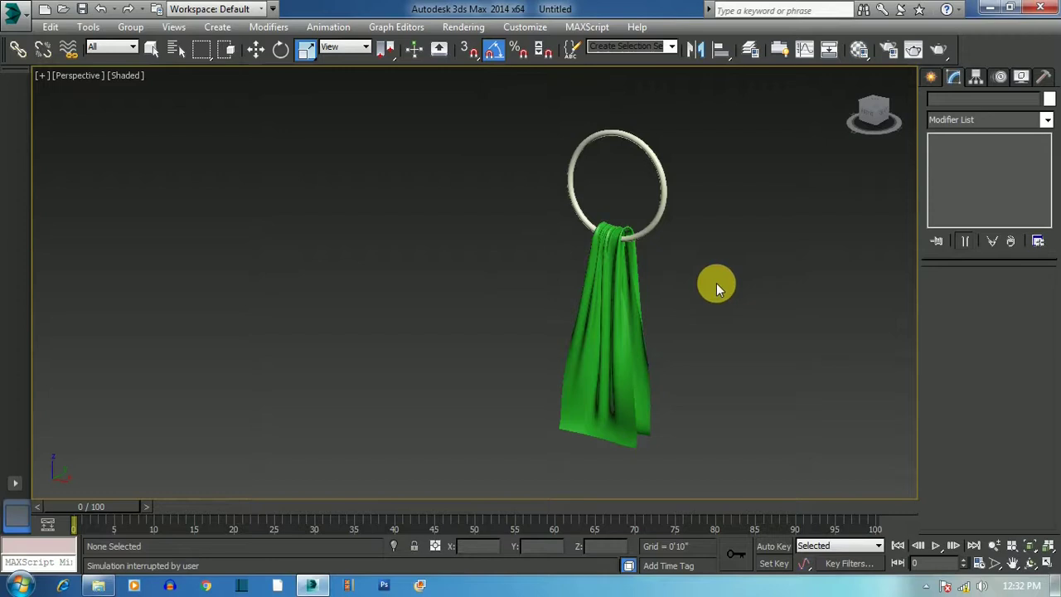
pyautogui.scroll(7, 587, 343)
pyautogui.moveTo(874, 113); pyautogui.dragTo(676, 572)
pyautogui.scroll(-5, 615, 368)
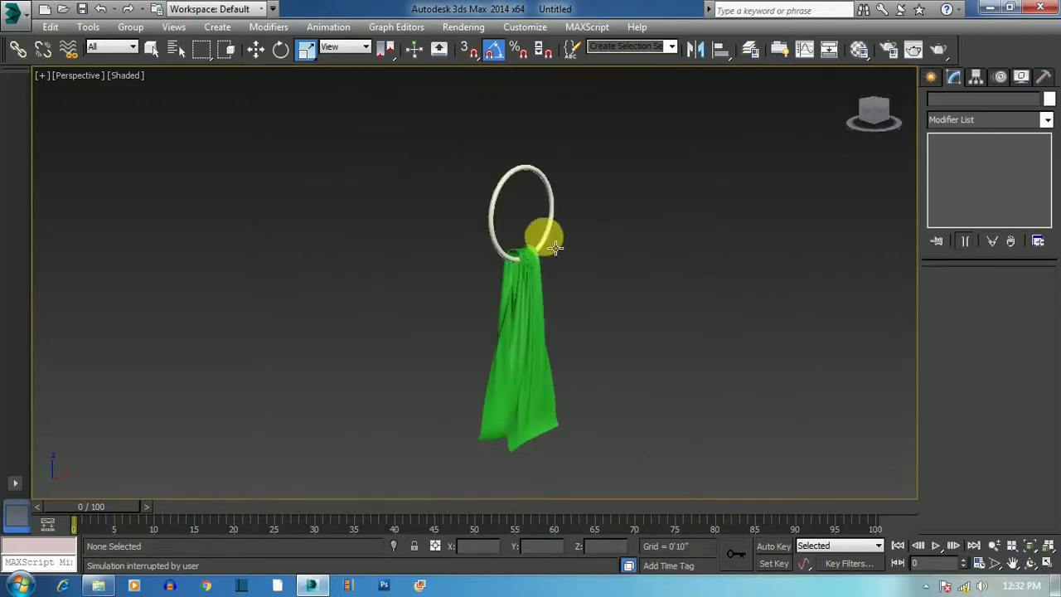
# Apply a light fabric image from the texture folder to the green cloth hanging from the ring
pyautogui.scroll(4, 538, 276)
pyautogui.scroll(-2, 506, 387)
pyautogui.scroll(4, 466, 182)
pyautogui.scroll(-2, 497, 250)
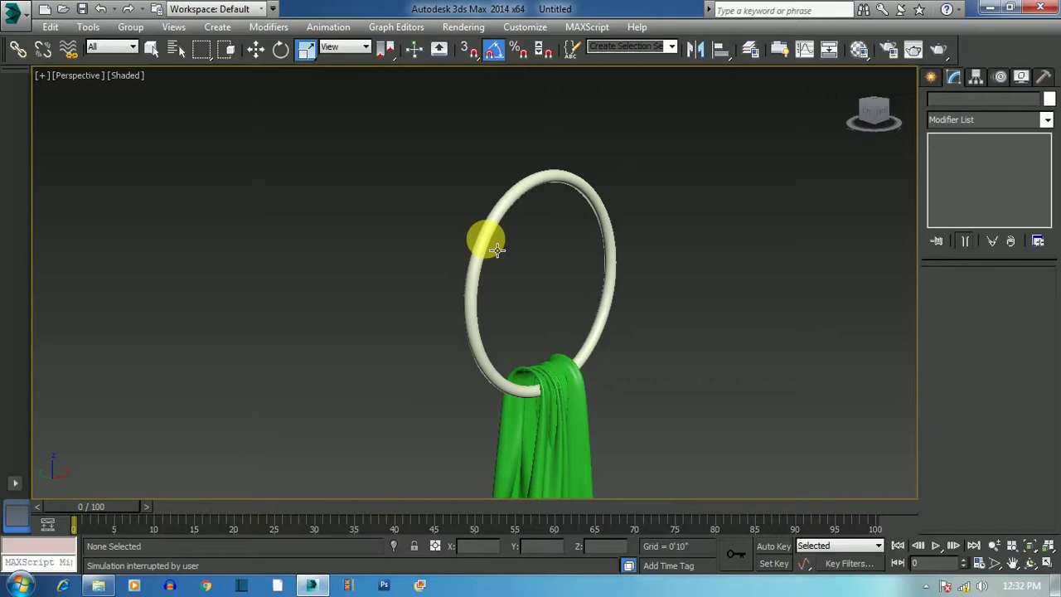
pyautogui.click(98, 585)
pyautogui.moveTo(258, 232); pyautogui.dragTo(458, 459)
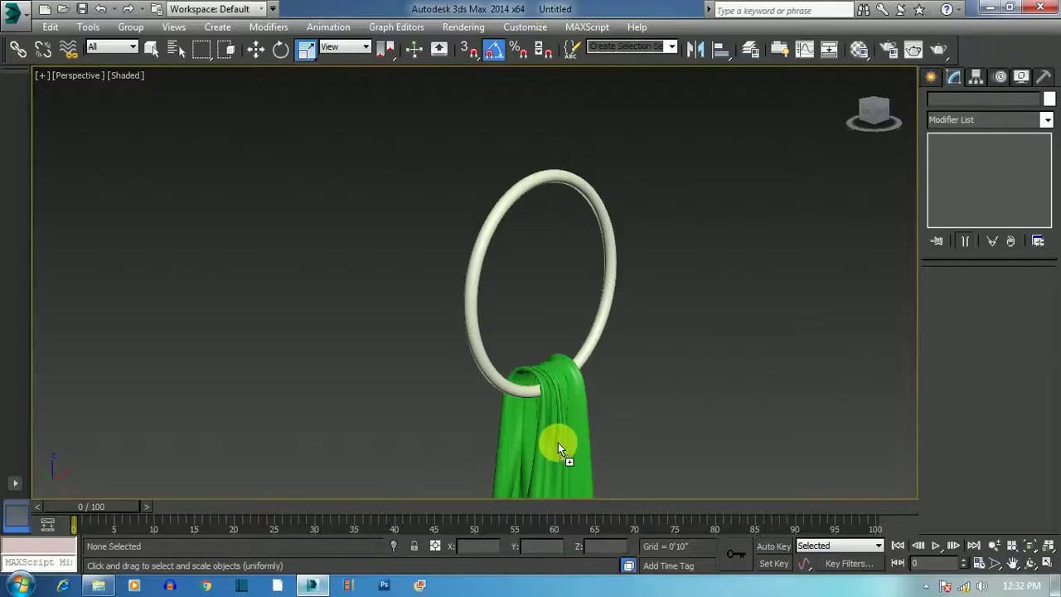
pyautogui.moveTo(558, 446); pyautogui.dragTo(568, 453)
pyautogui.scroll(-3, 514, 344)
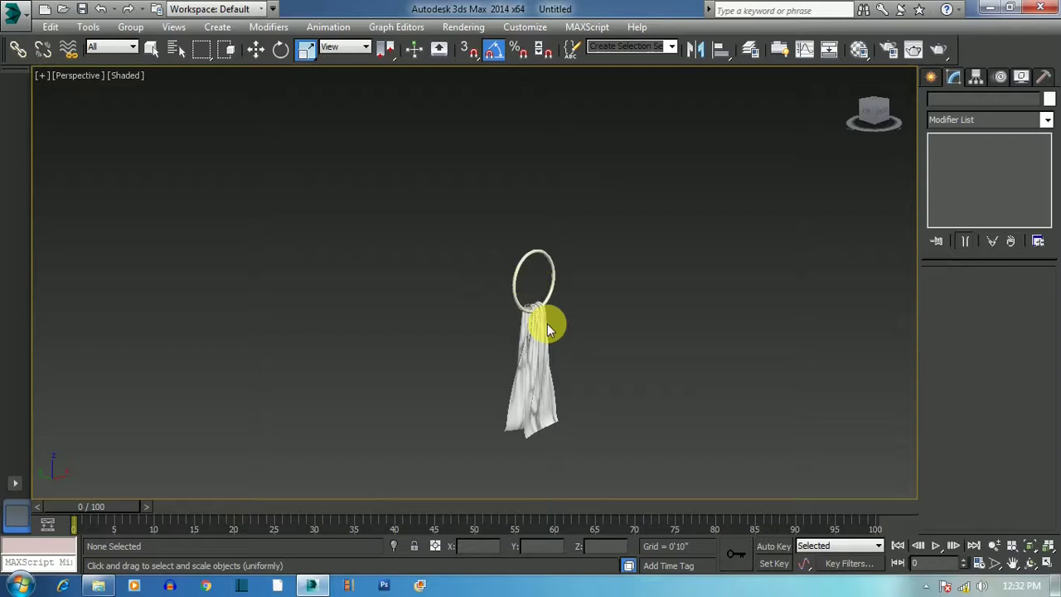
# Set the ring's object colour to white
pyautogui.scroll(5, 547, 323)
pyautogui.click(557, 240)
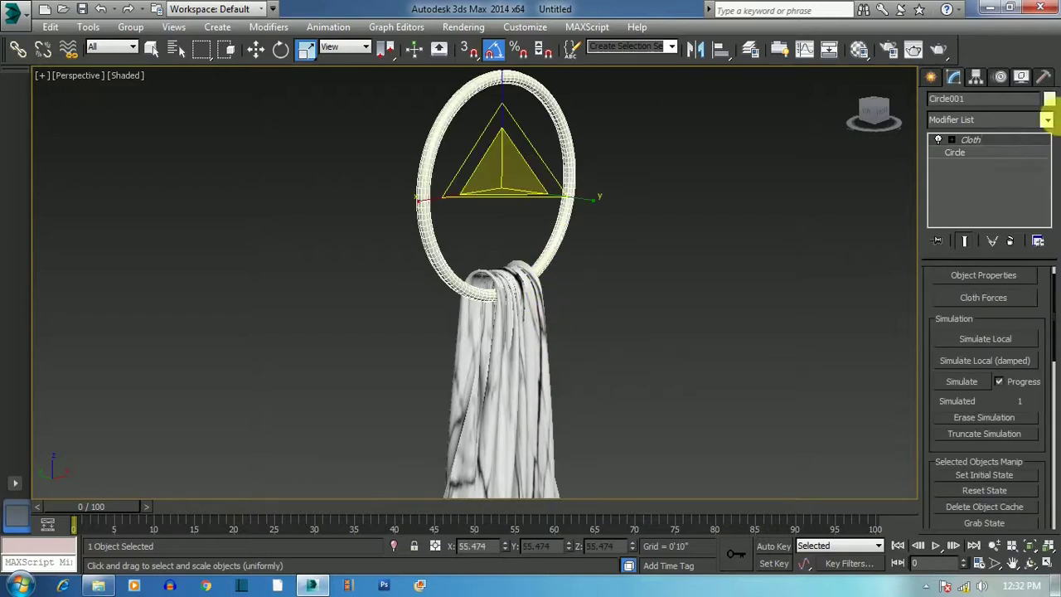
pyautogui.click(1049, 99)
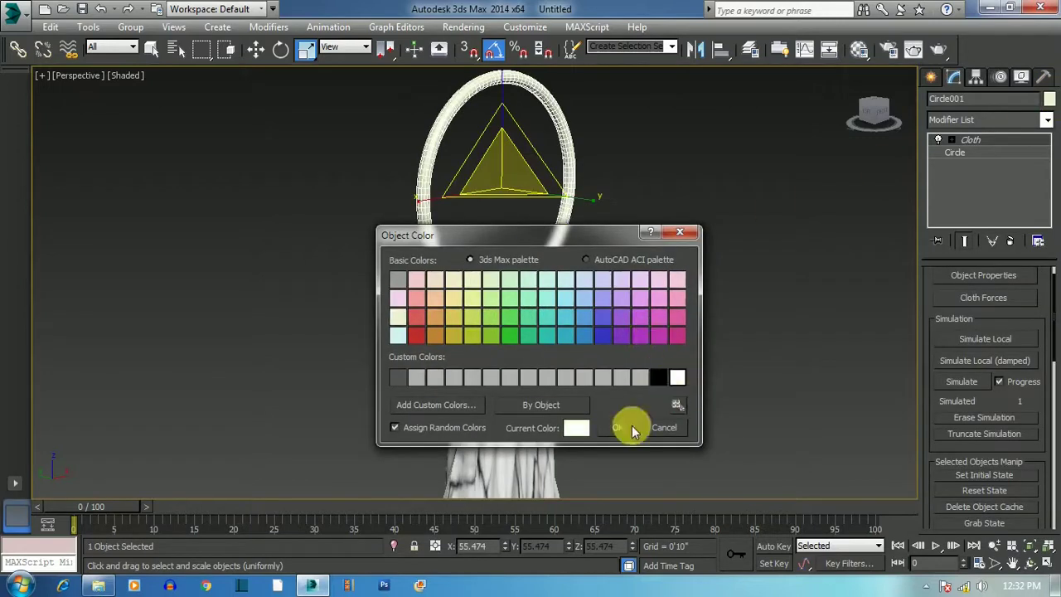
pyautogui.click(616, 427)
pyautogui.click(721, 347)
pyautogui.scroll(-4, 519, 315)
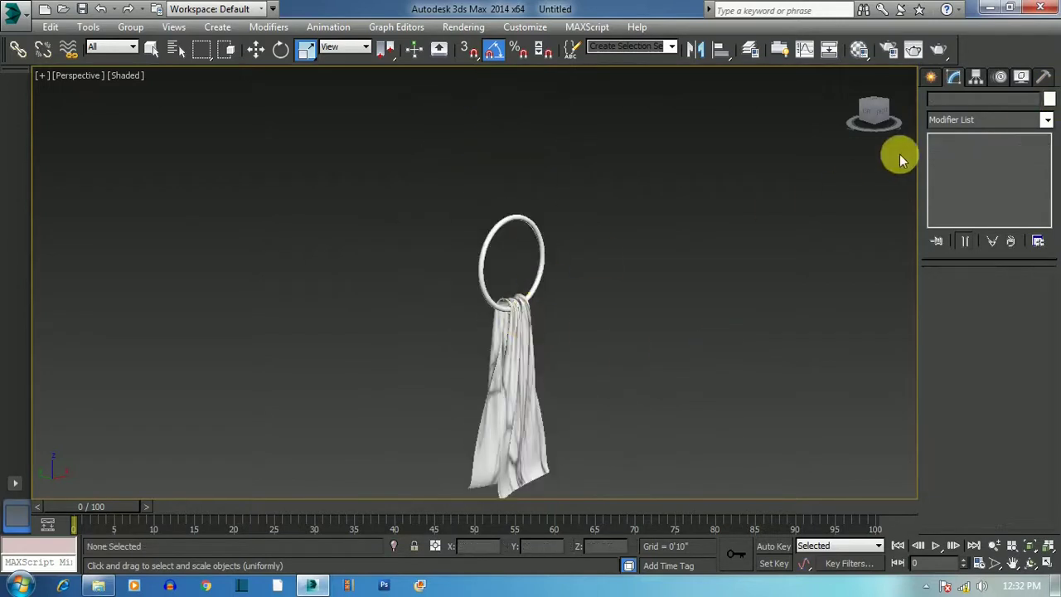
# Raise the ring slightly along the Z axis so it sits closer under the cloth's folds
pyautogui.click(881, 116)
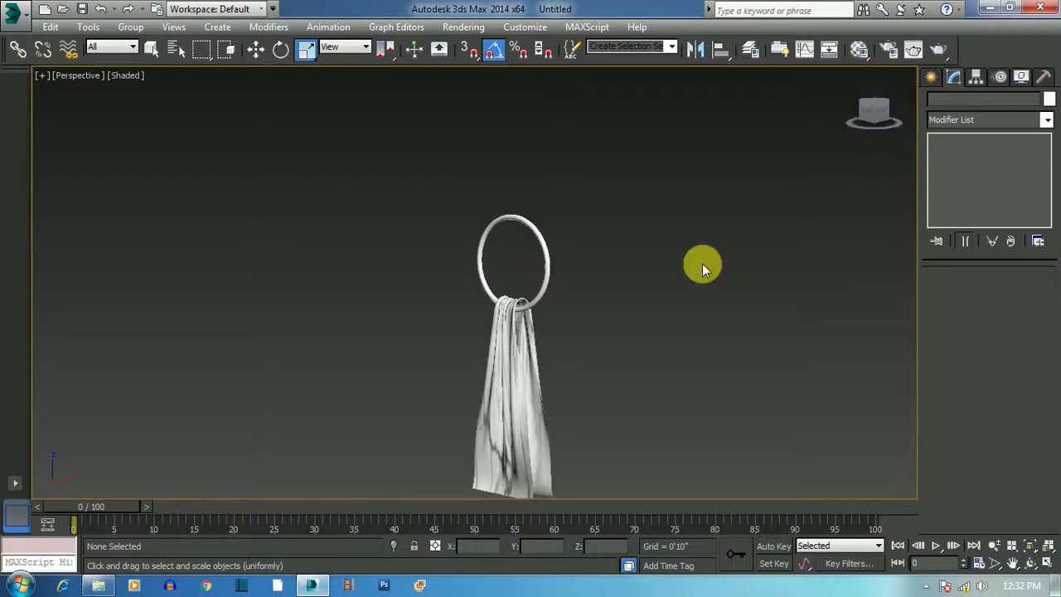
pyautogui.scroll(4, 517, 449)
pyautogui.scroll(-2, 537, 255)
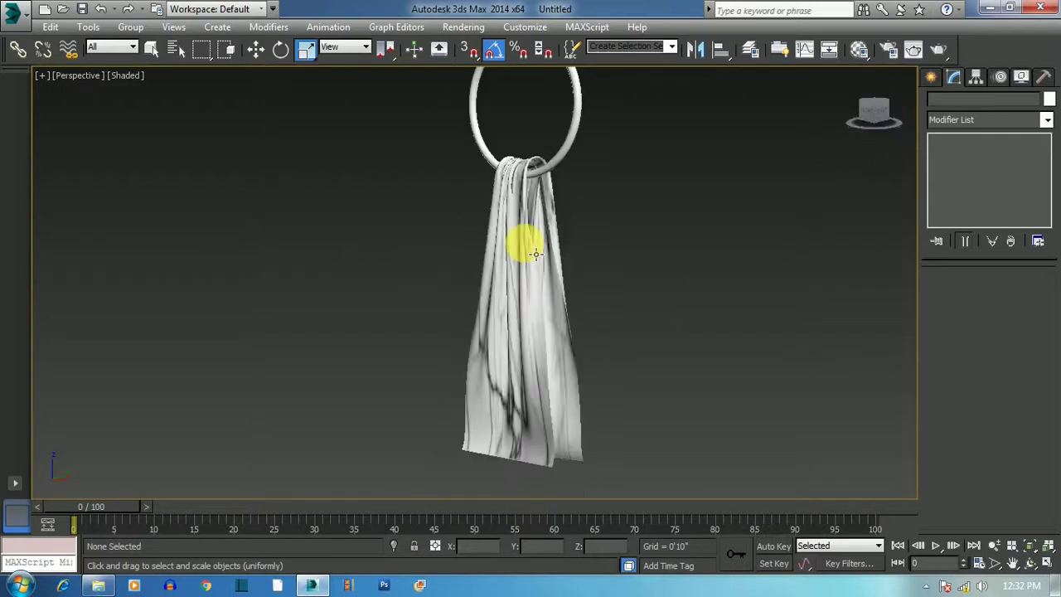
pyautogui.scroll(-3, 542, 212)
pyautogui.scroll(5, 537, 121)
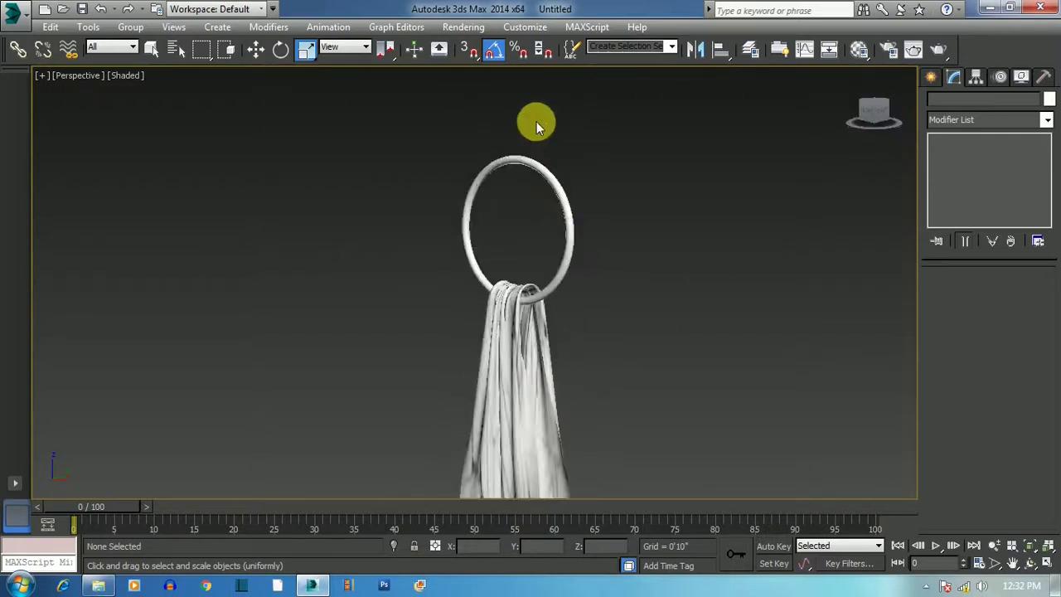
pyautogui.click(561, 206)
pyautogui.click(255, 49)
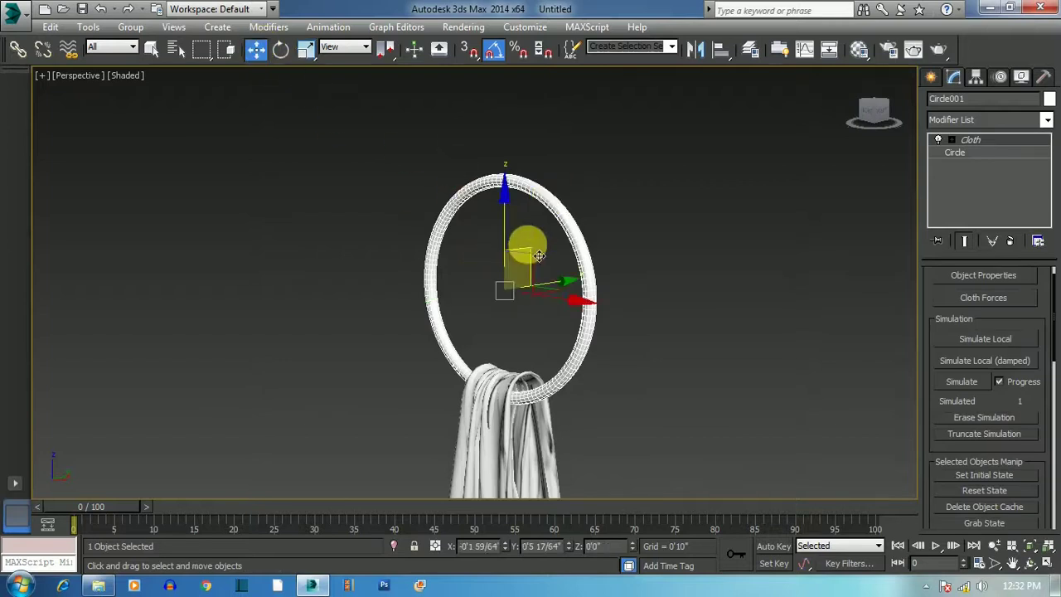
pyautogui.moveTo(515, 223); pyautogui.dragTo(514, 207)
pyautogui.click(565, 288)
pyautogui.scroll(-2, 523, 378)
pyautogui.scroll(6, 534, 411)
pyautogui.scroll(-6, 538, 410)
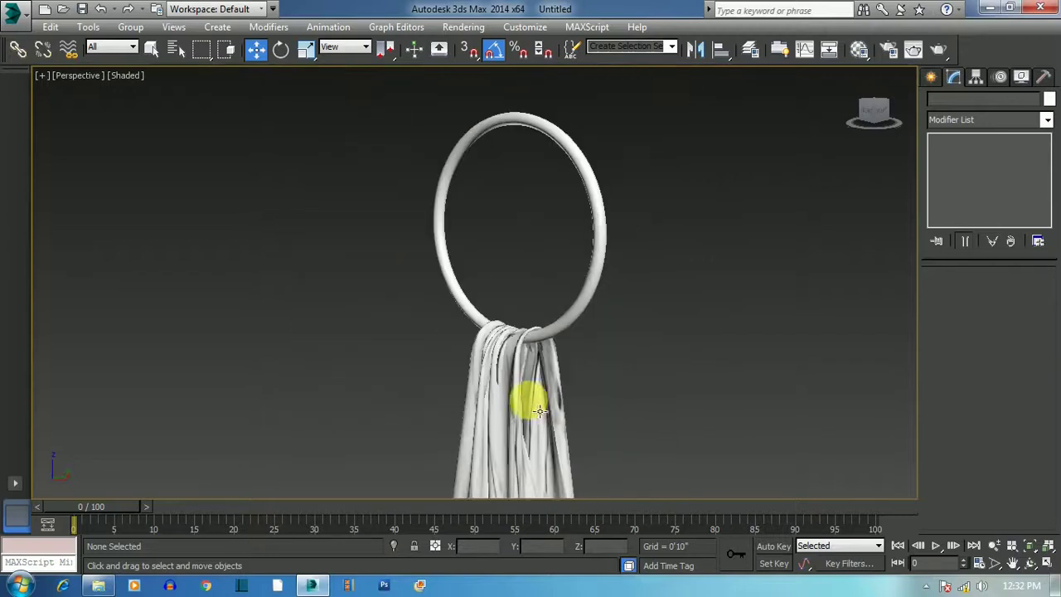
# Scale the ring down uniformly to about 29.65 percent, viewed from the front
pyautogui.click(862, 112)
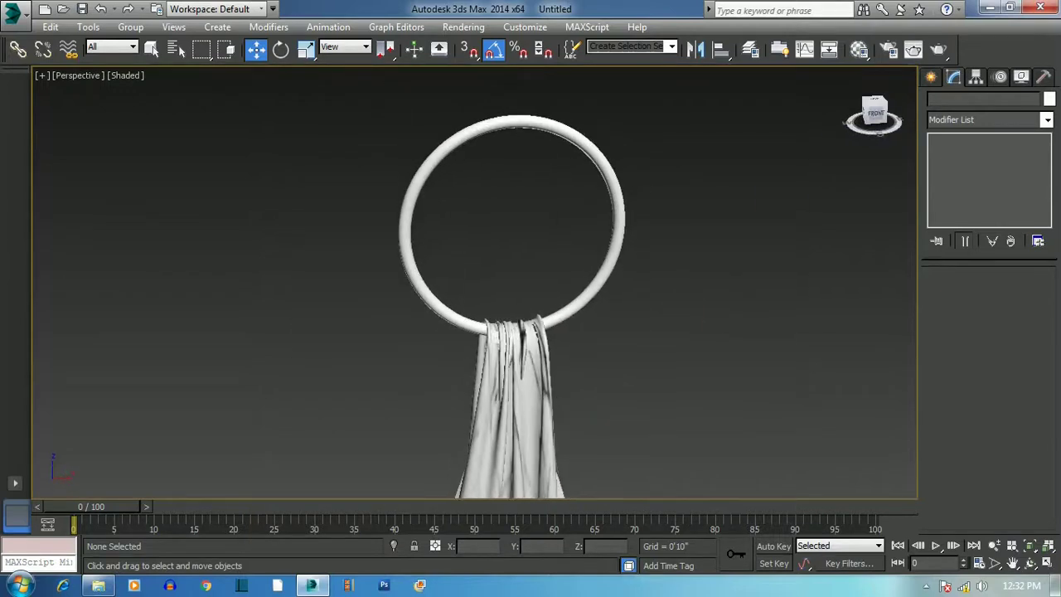
pyautogui.scroll(-5, 457, 232)
pyautogui.scroll(5, 452, 217)
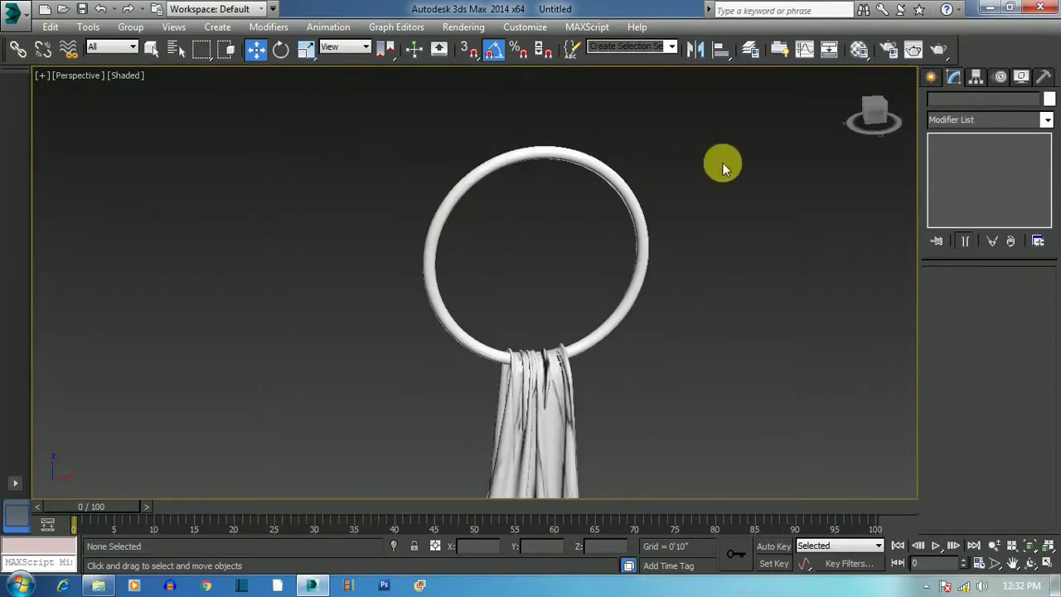
pyautogui.click(623, 185)
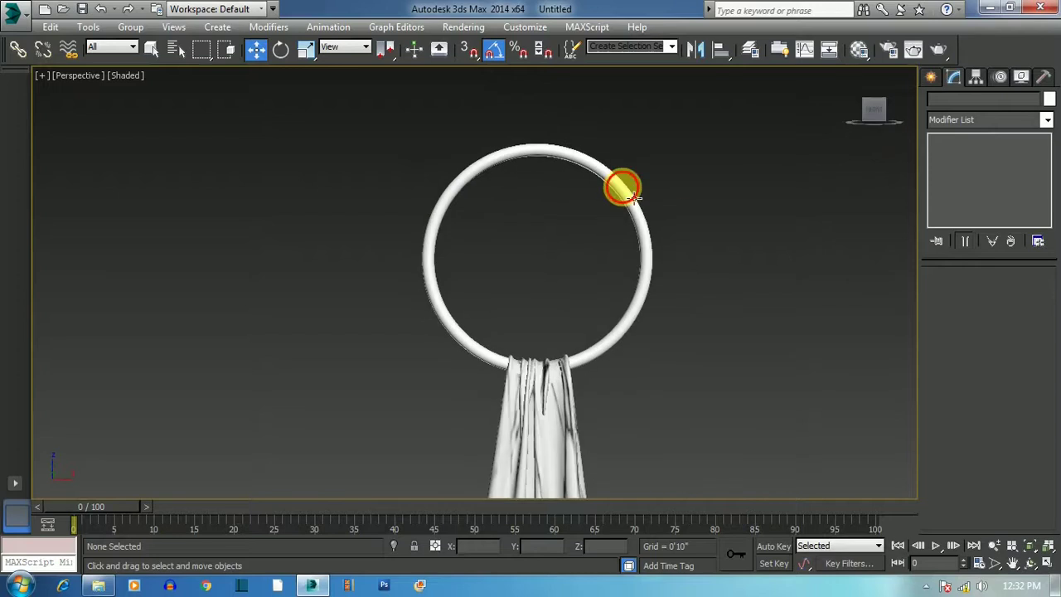
pyautogui.click(305, 52)
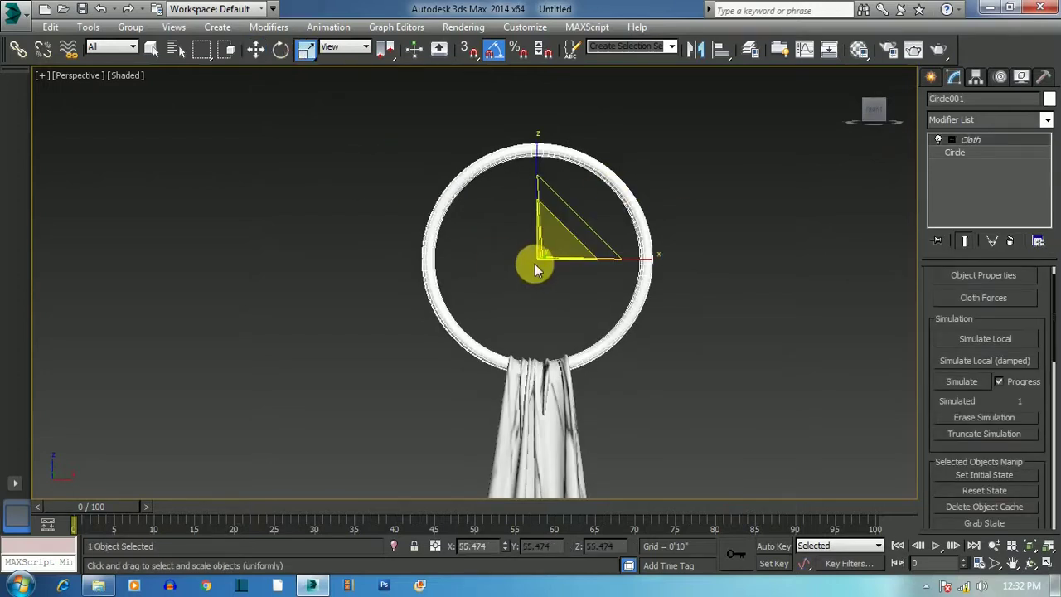
pyautogui.moveTo(551, 270); pyautogui.dragTo(561, 337)
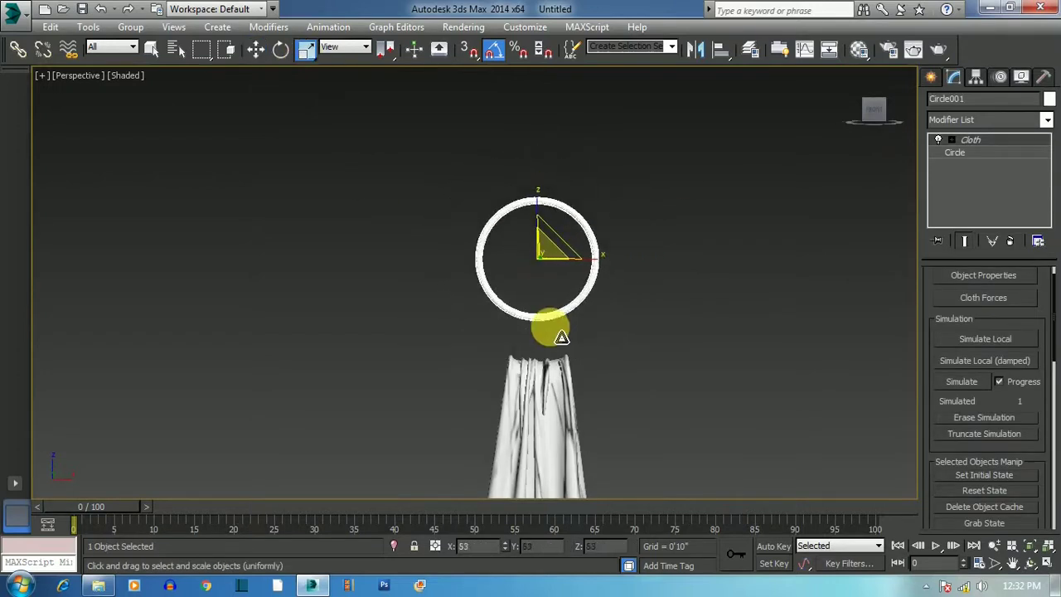
# In the Front view, move the cloth straight up until its top folds meet the lower edge of the ring
pyautogui.hotkey('alt', 'w')
pyautogui.rightClick(711, 185)
pyautogui.hotkey('alt', 'w')
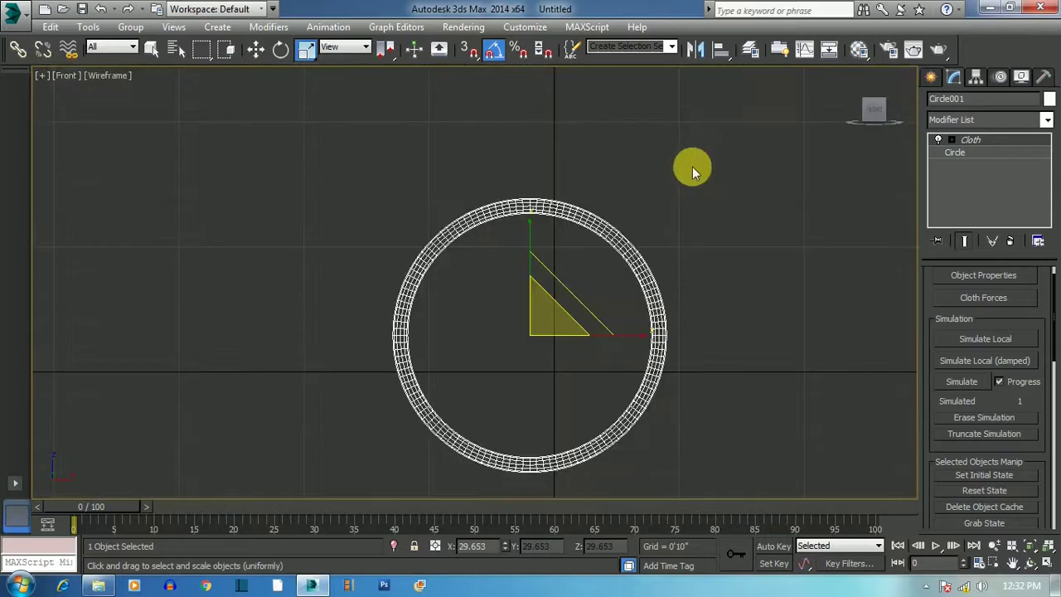
pyautogui.click(569, 149)
pyautogui.scroll(-2, 569, 149)
pyautogui.moveTo(479, 317); pyautogui.dragTo(645, 417)
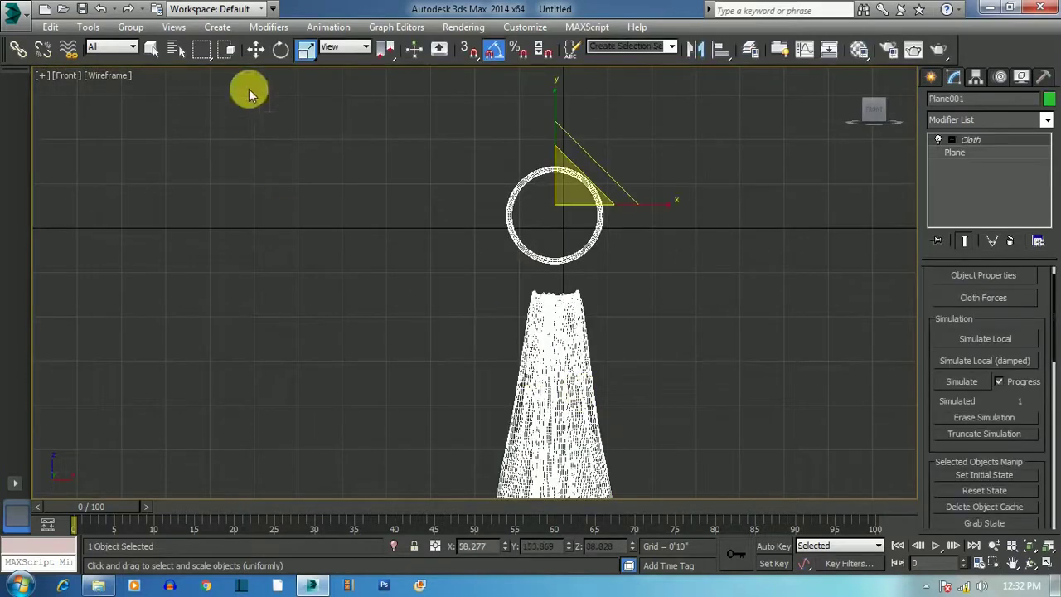
pyautogui.click(254, 52)
pyautogui.click(632, 264)
pyautogui.click(552, 297)
pyautogui.moveTo(553, 161); pyautogui.dragTo(554, 104)
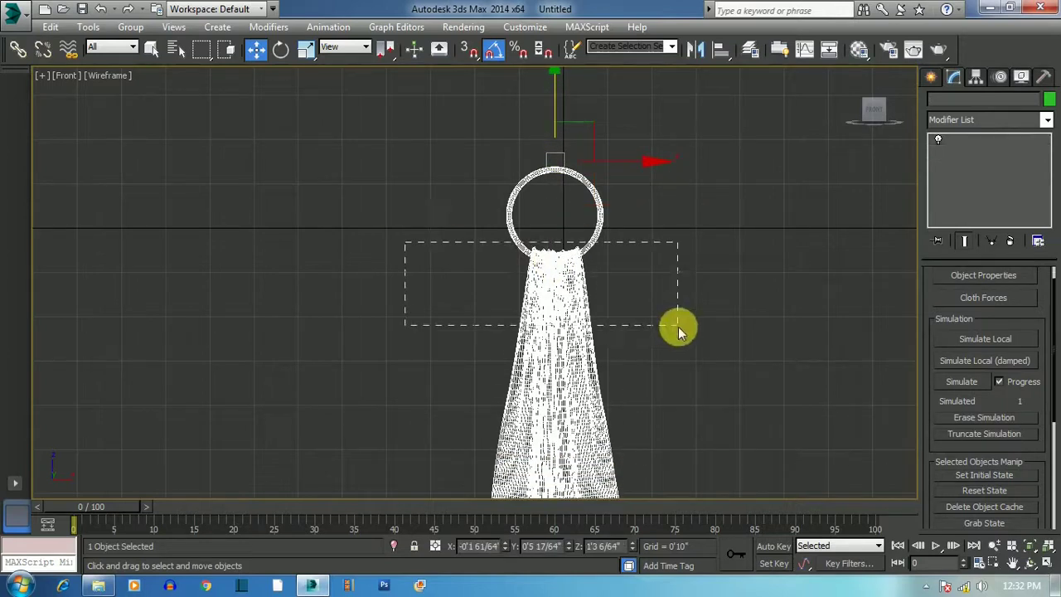
# Select the ring and cloth together and move them about 7'8" straight up
pyautogui.moveTo(678, 330); pyautogui.dragTo(678, 328)
pyautogui.scroll(-5, 597, 406)
pyautogui.moveTo(588, 306); pyautogui.dragTo(613, 162, button='middle')
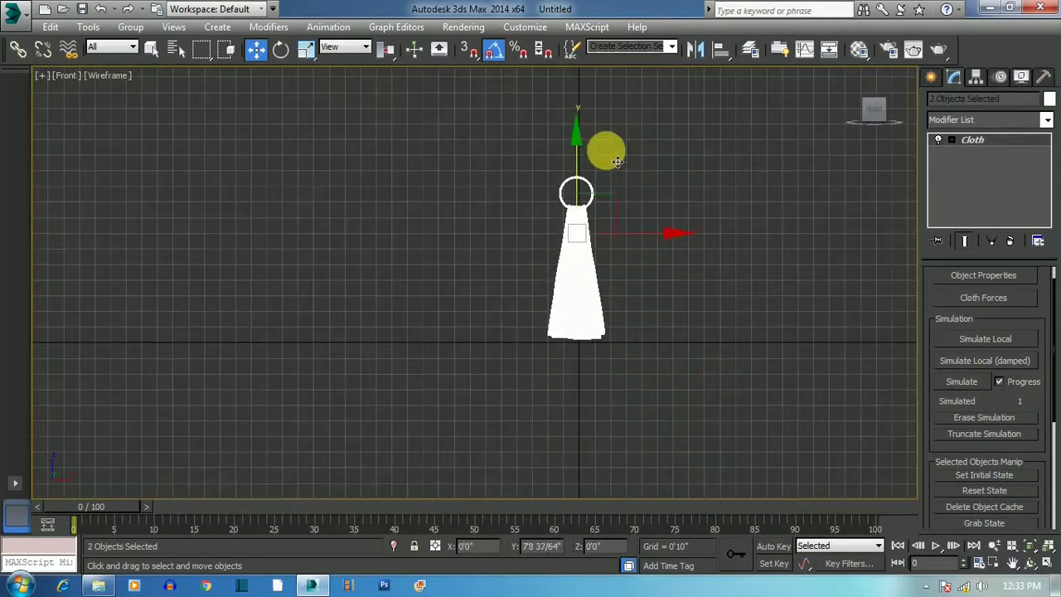
# Examine the finished towel and ring in the Perspective view from the front and from an angle, near and far
pyautogui.hotkey('alt', 'w')
pyautogui.hotkey('alt', 'w')
pyautogui.click(716, 345)
pyautogui.scroll(-5, 576, 446)
pyautogui.scroll(6, 576, 237)
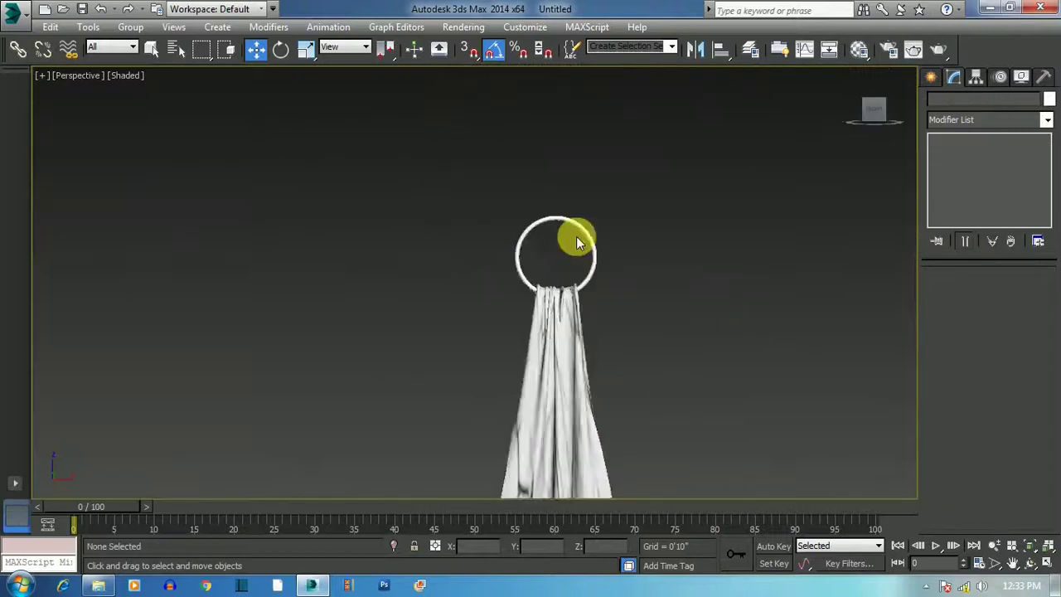
pyautogui.click(873, 115)
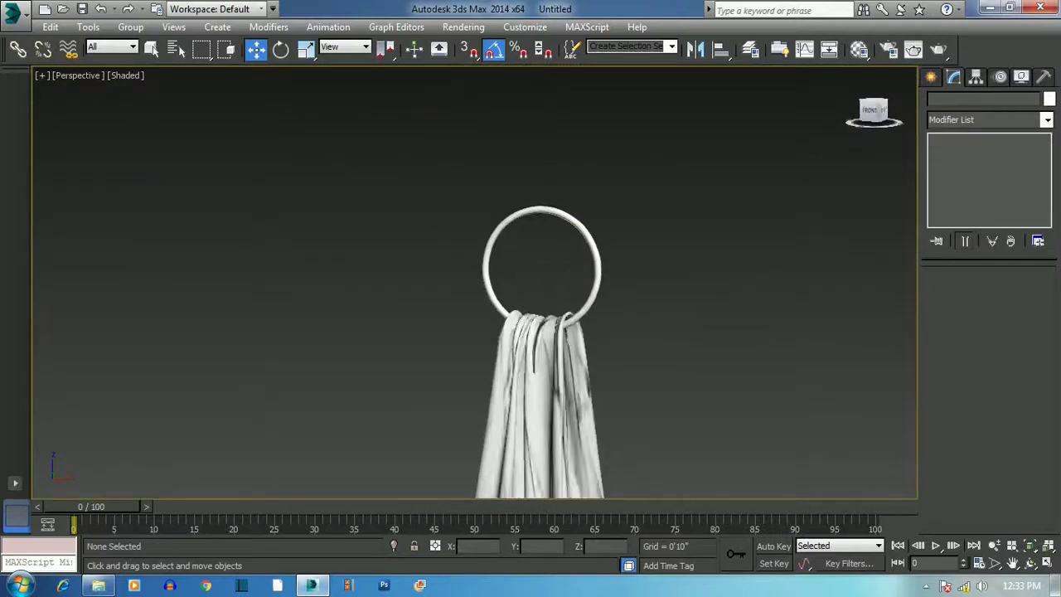
pyautogui.scroll(-2, 559, 448)
pyautogui.scroll(4, 555, 442)
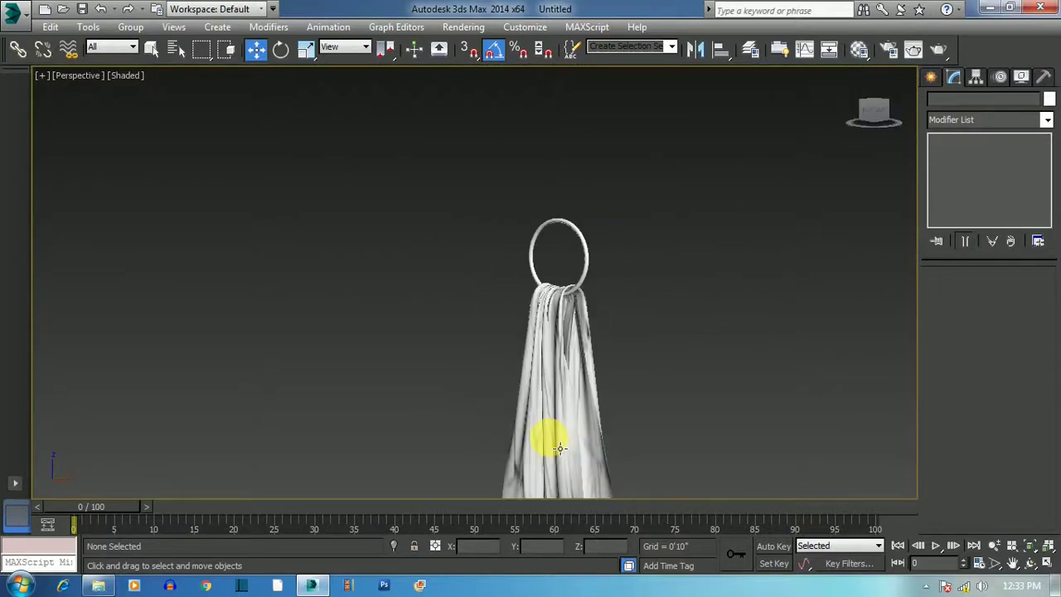
pyautogui.scroll(-2, 564, 361)
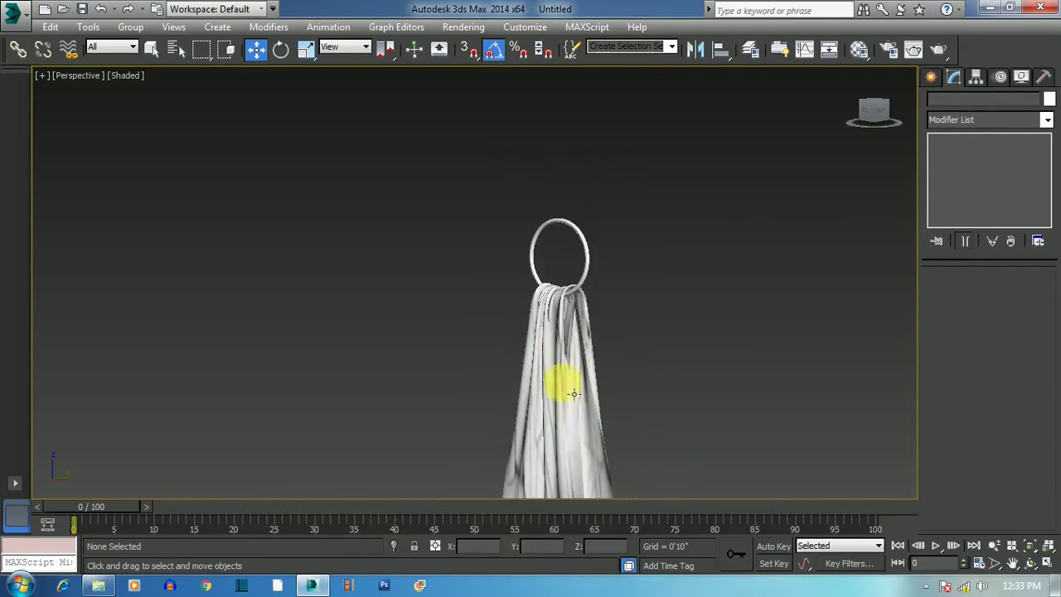
pyautogui.scroll(2, 573, 389)
pyautogui.scroll(-4, 572, 298)
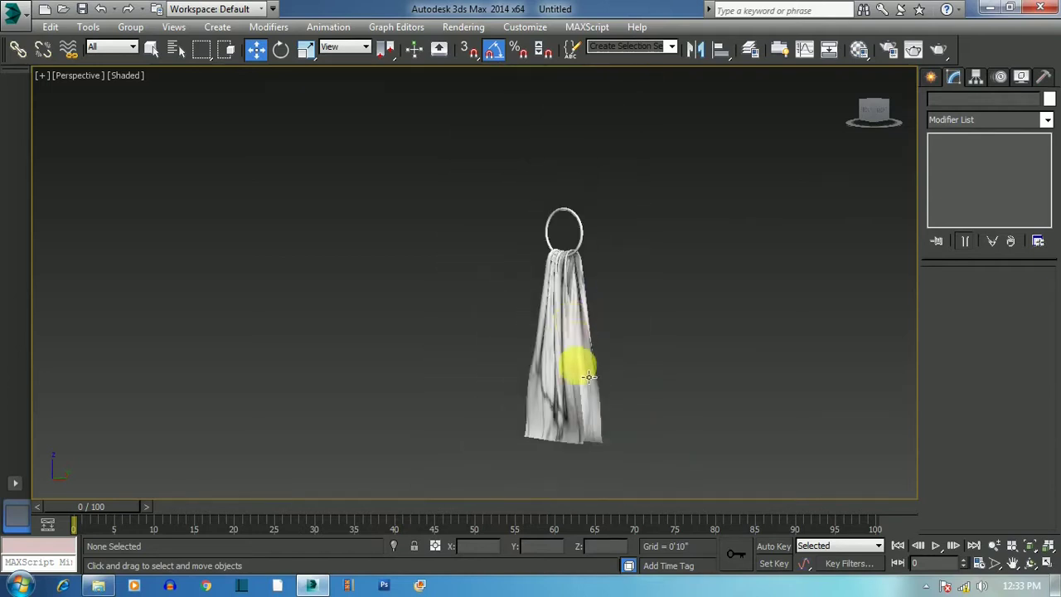
pyautogui.scroll(2, 589, 378)
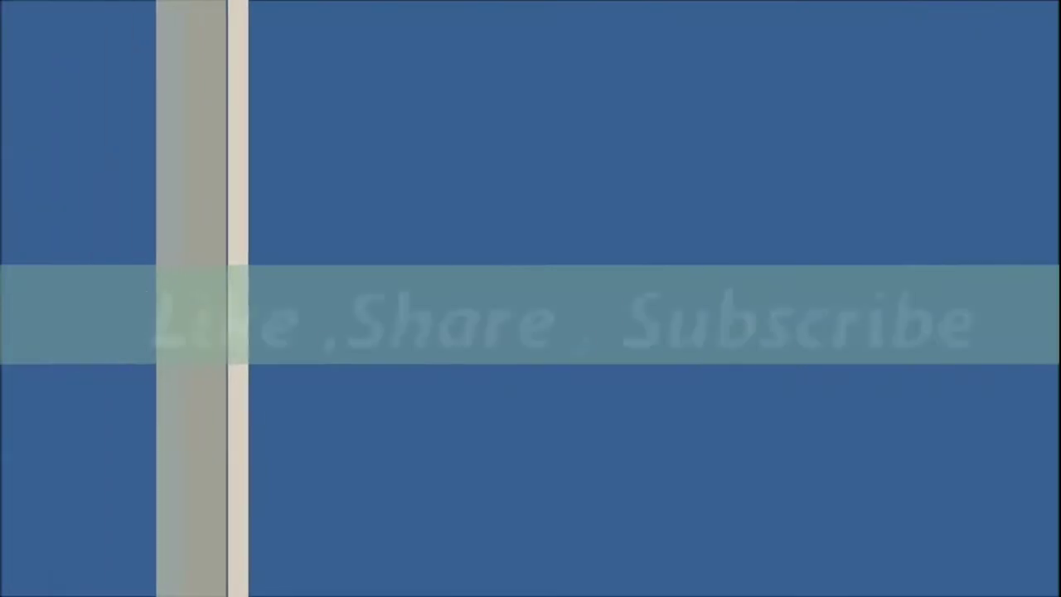